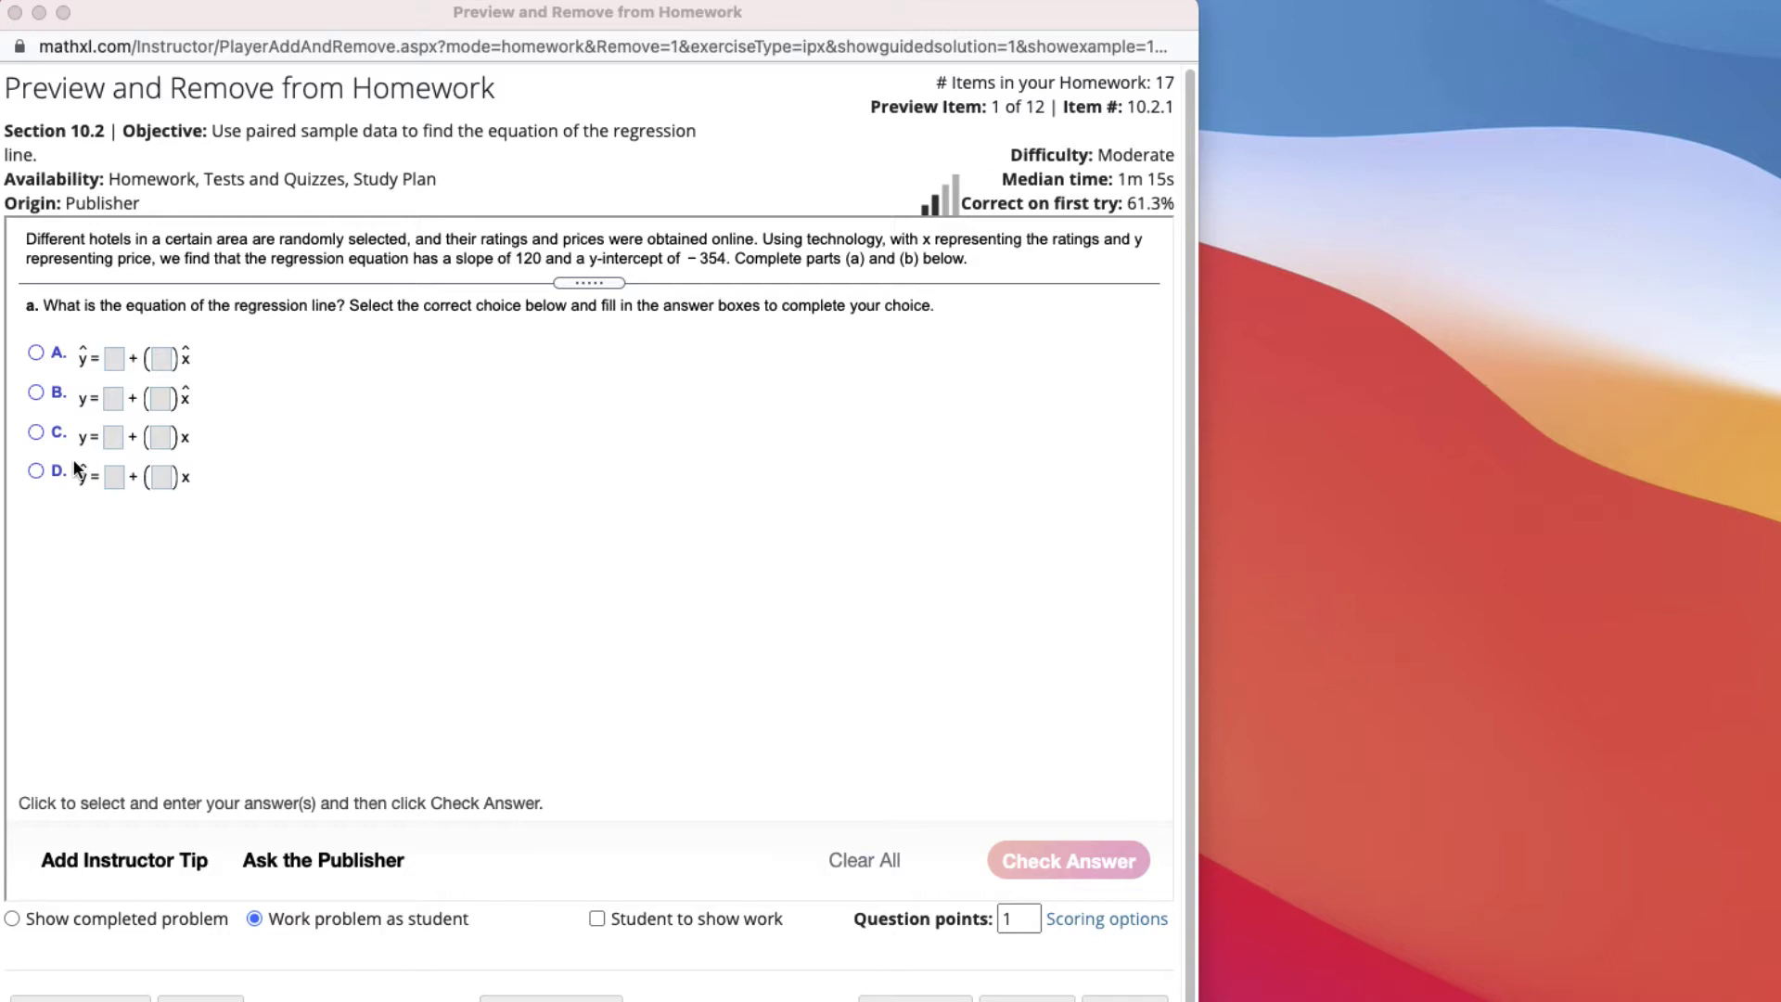
Step: Choose option D and enter slope 120 and intercept -354, giving ŷ = −354 + 120x
click(35, 470)
click(35, 470)
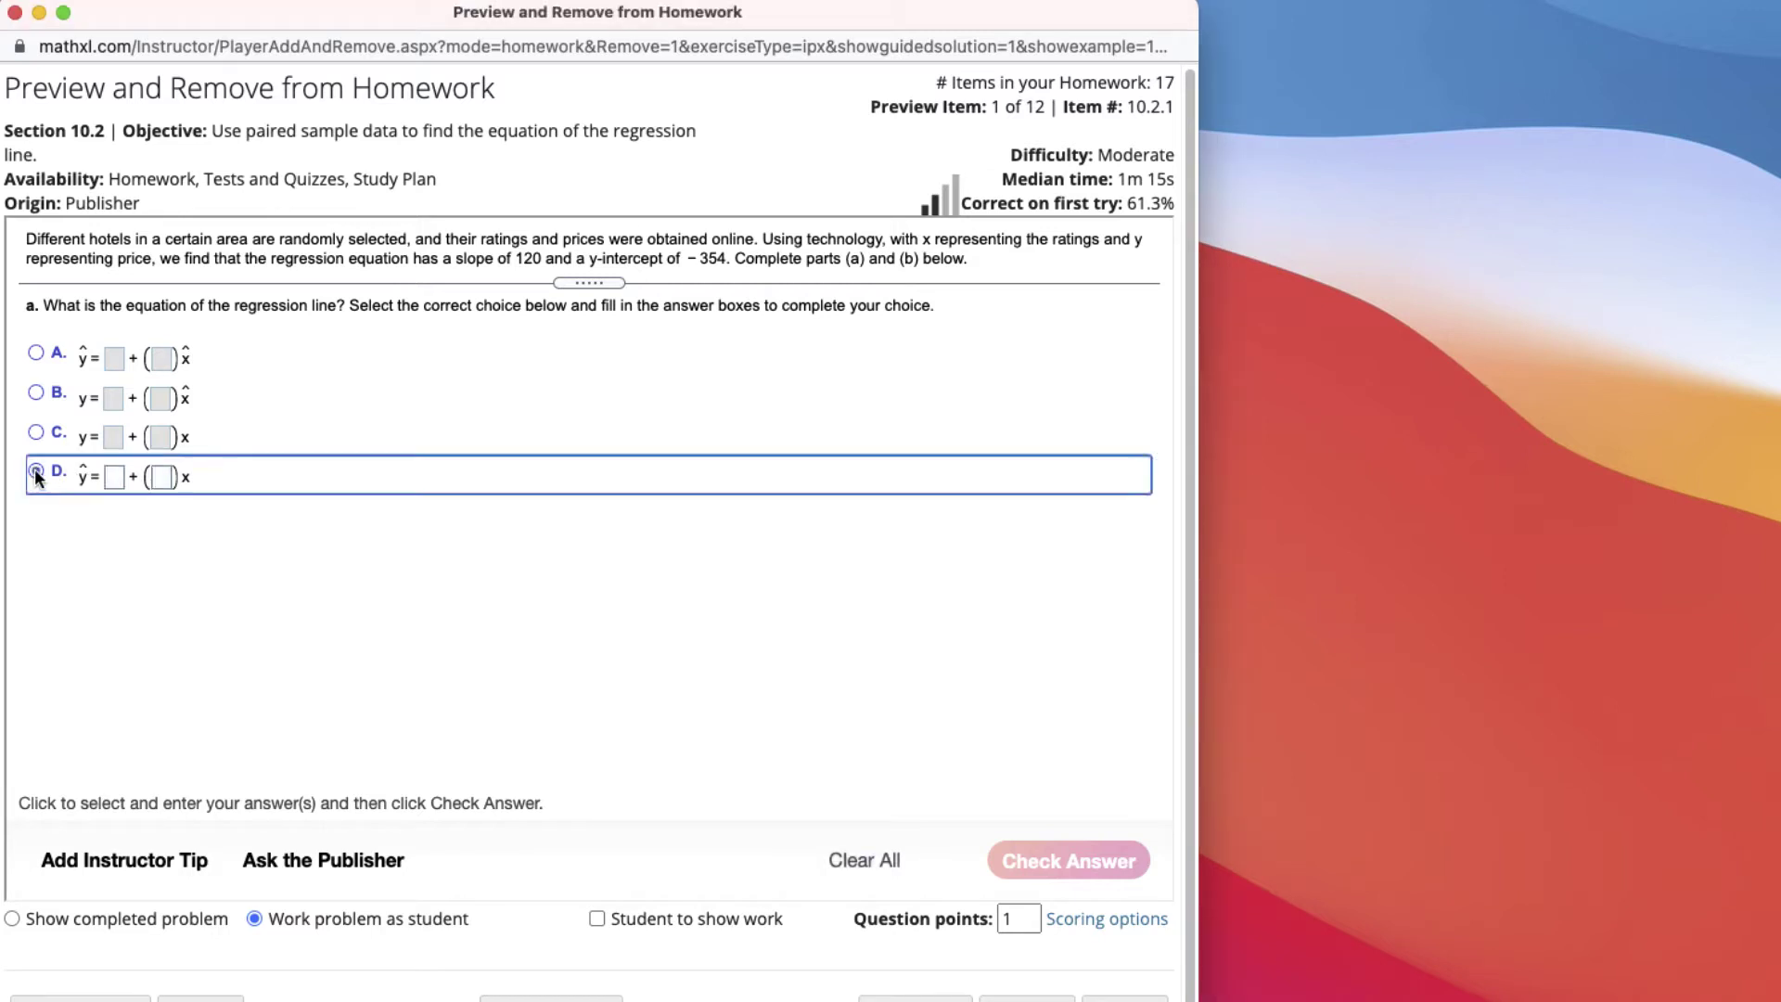
click(164, 475)
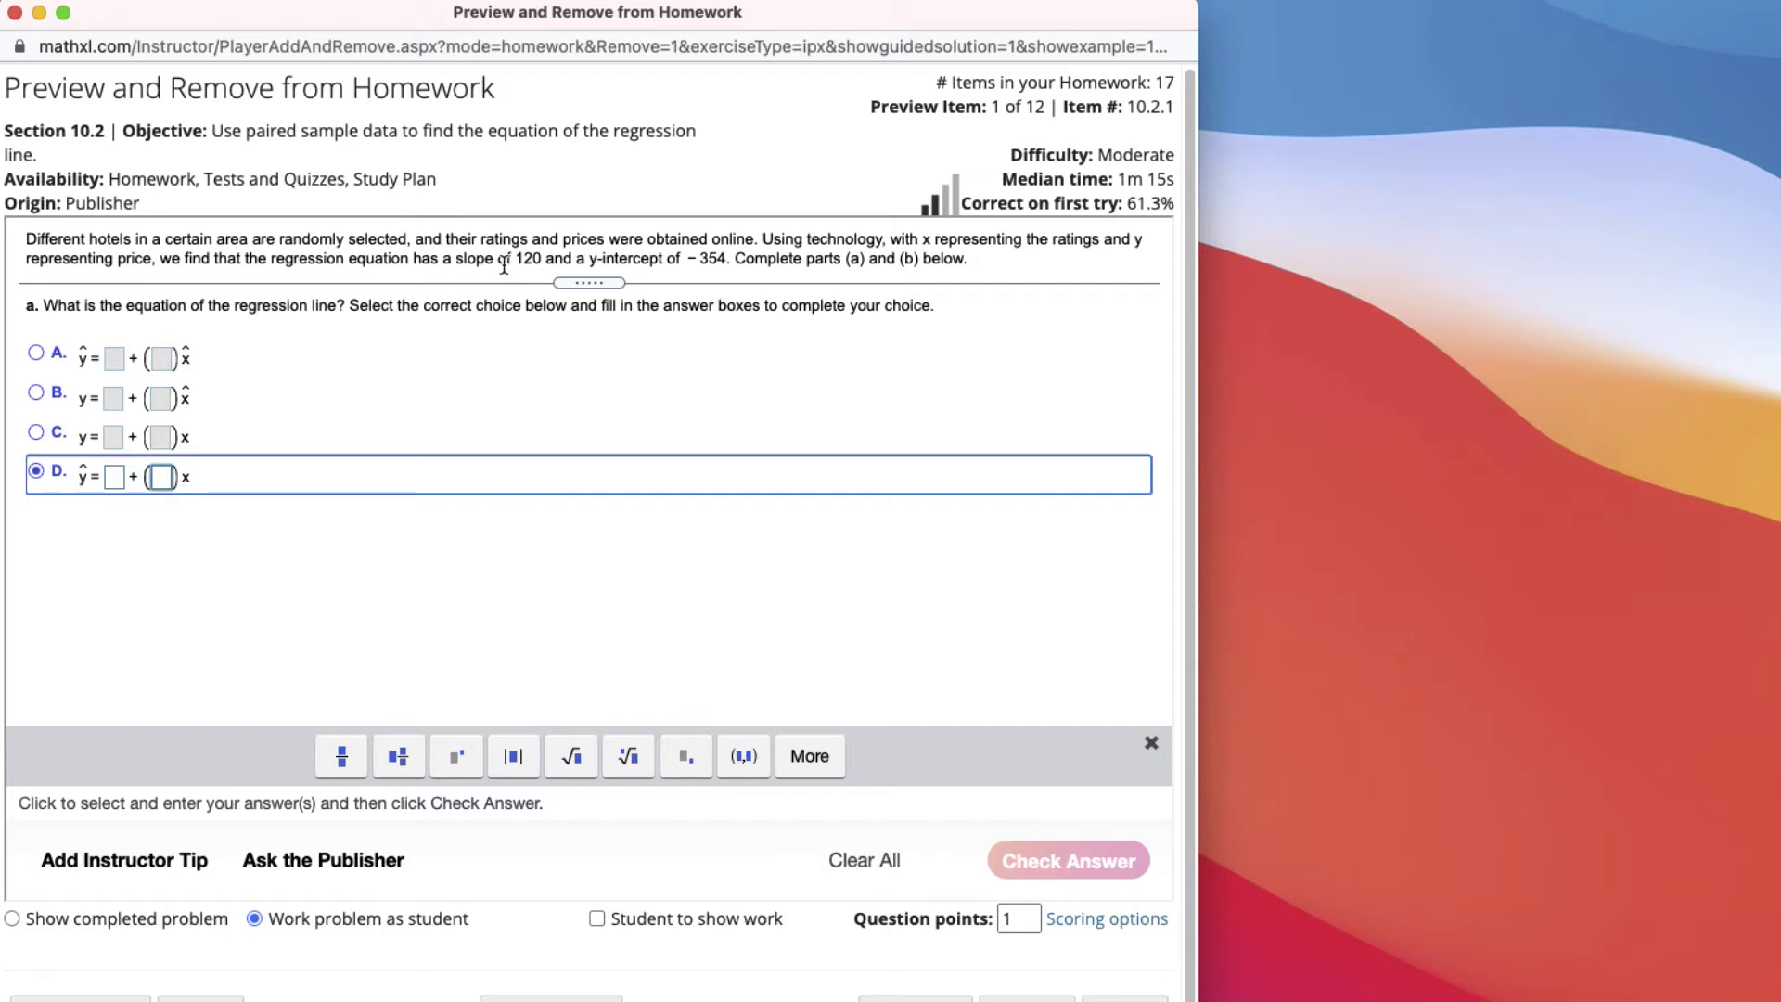
text(120)
click(113, 477)
text(-35)
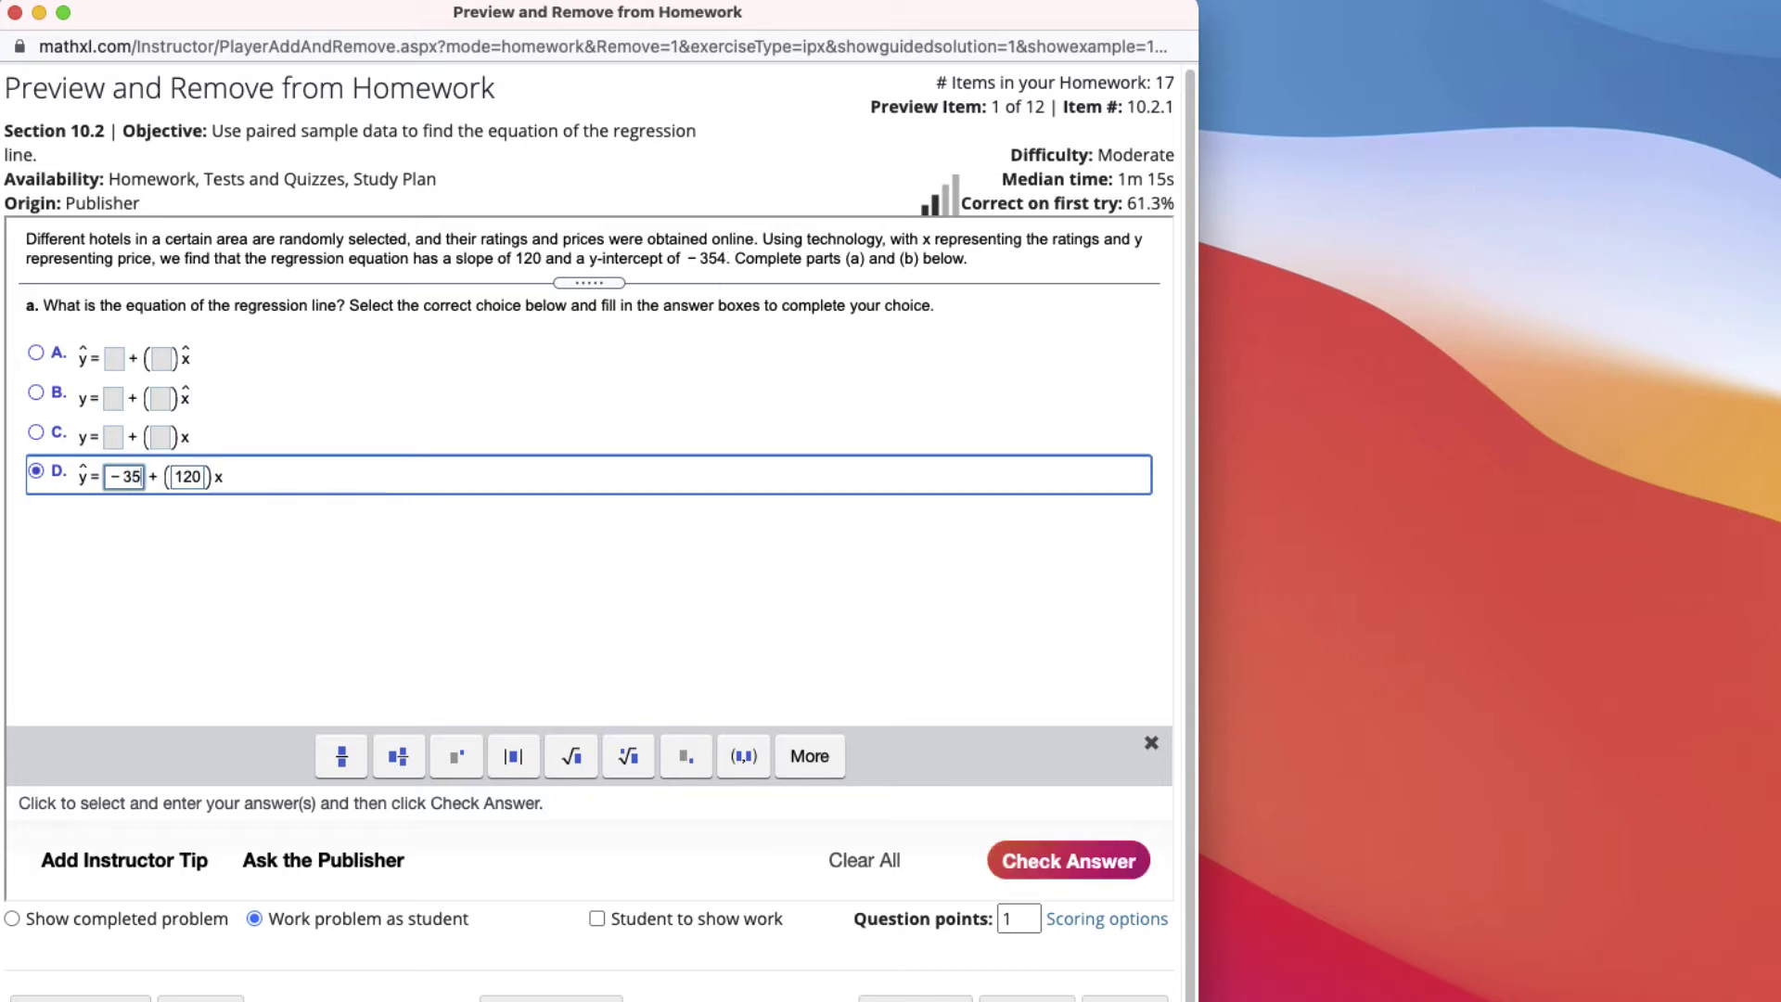
text(4)
click(339, 600)
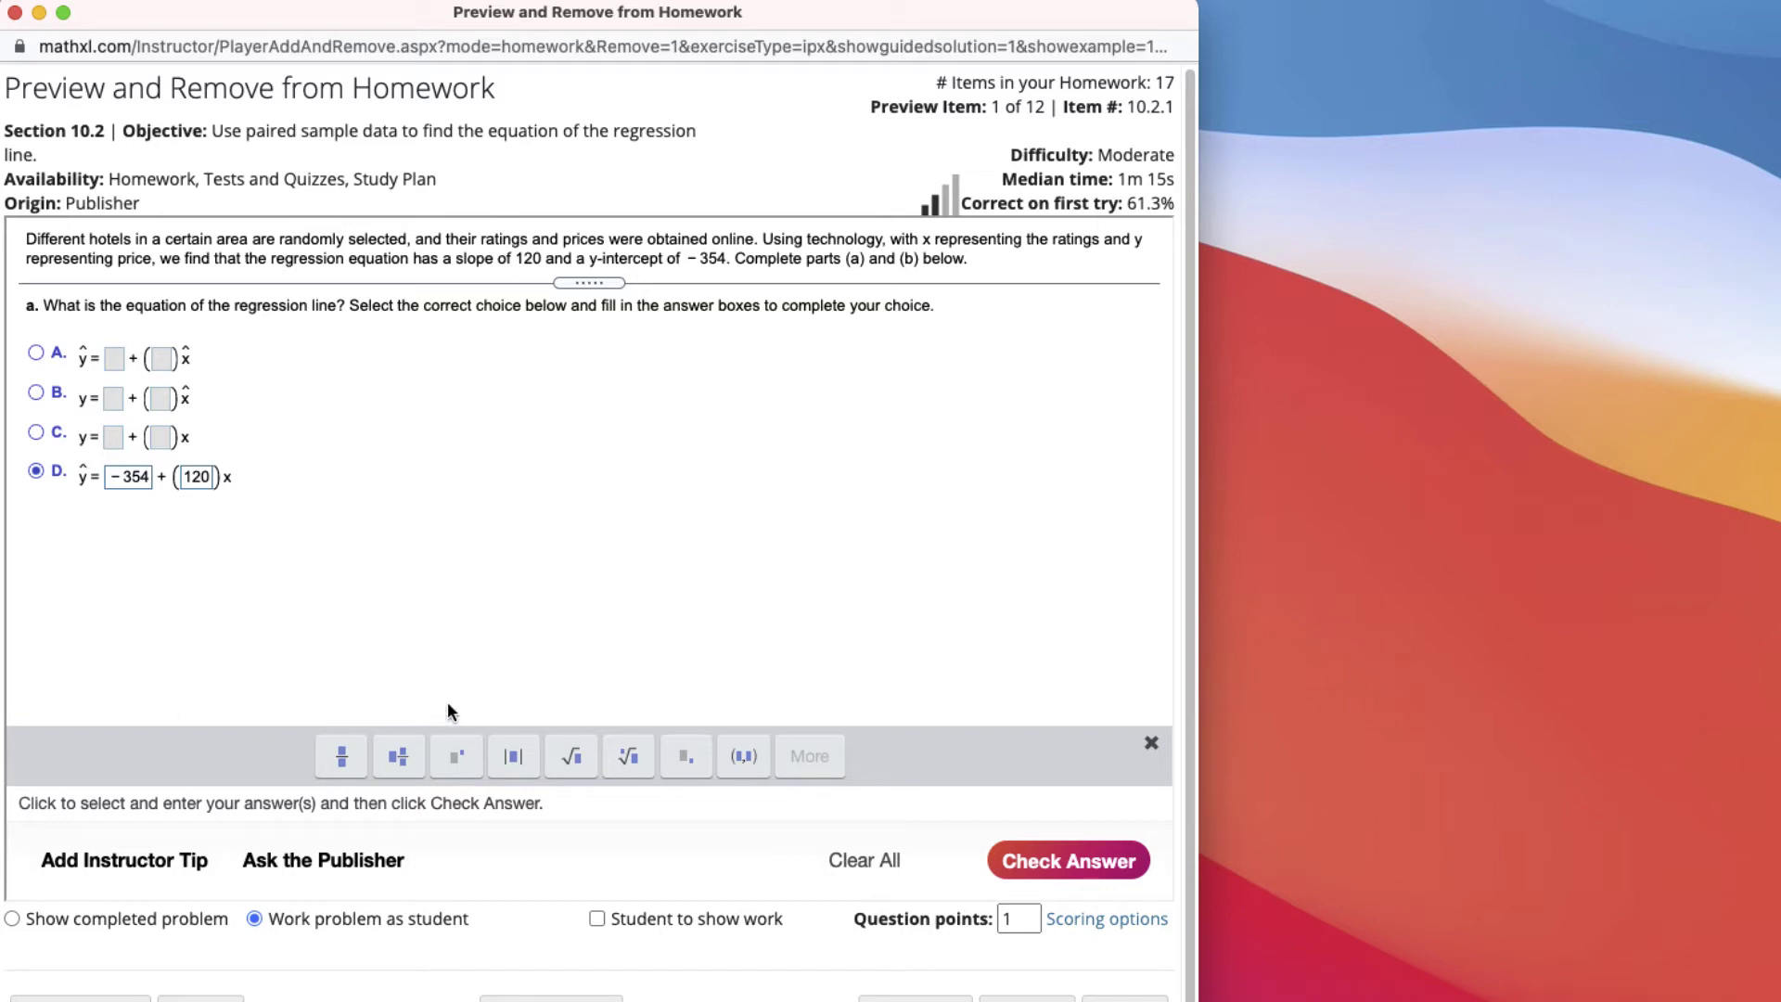
Step: Check the part (a) equation and dismiss the Nice work! message to reach part (b)
click(1006, 854)
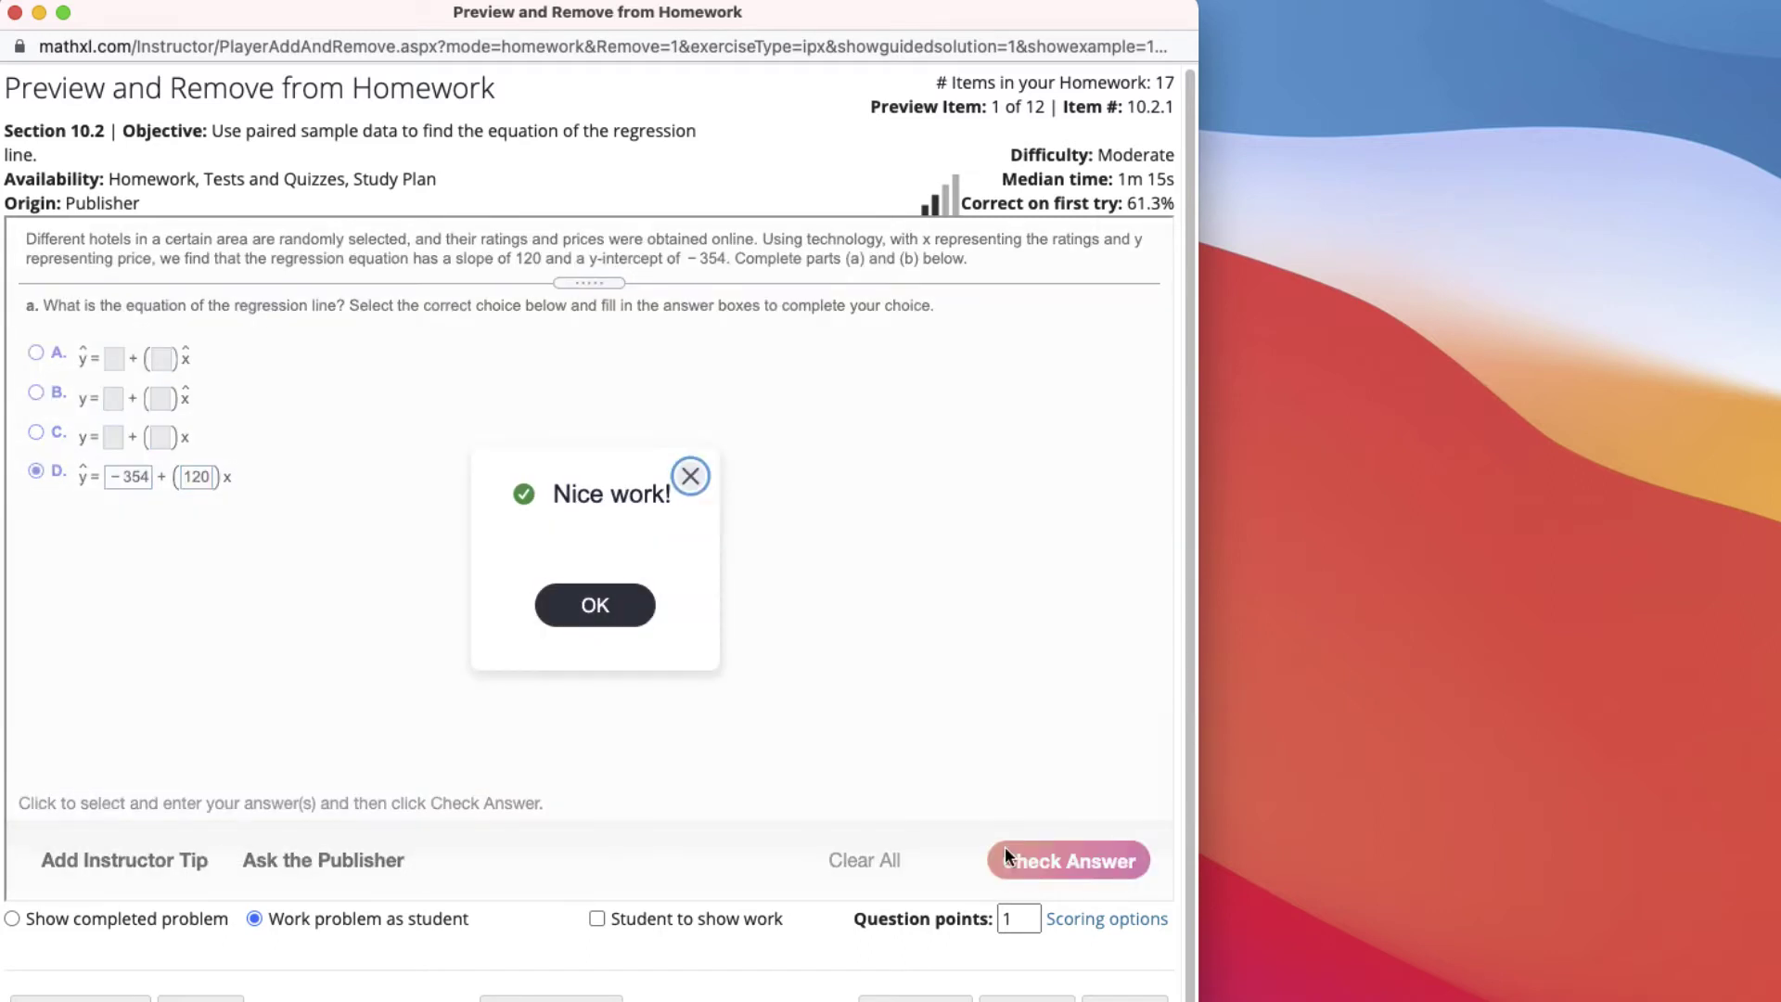
click(582, 616)
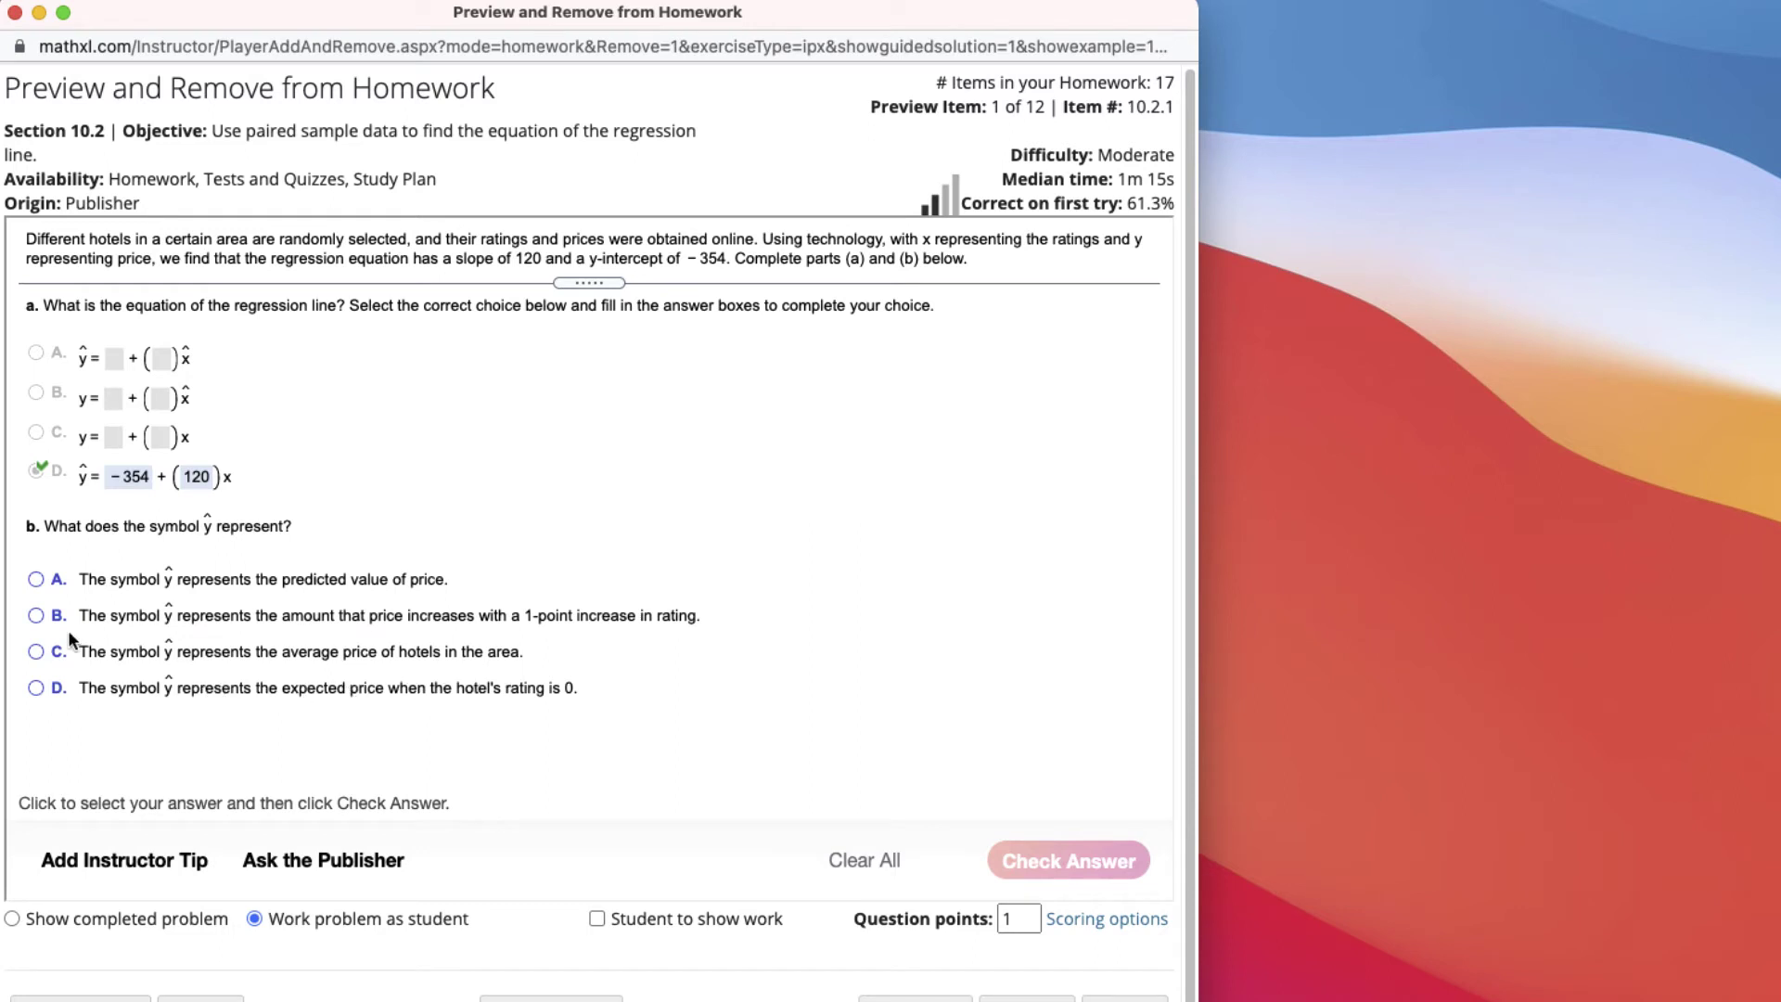
Step: Answer part (b) with option A, the predicted value of price, and confirm it is correct
click(32, 579)
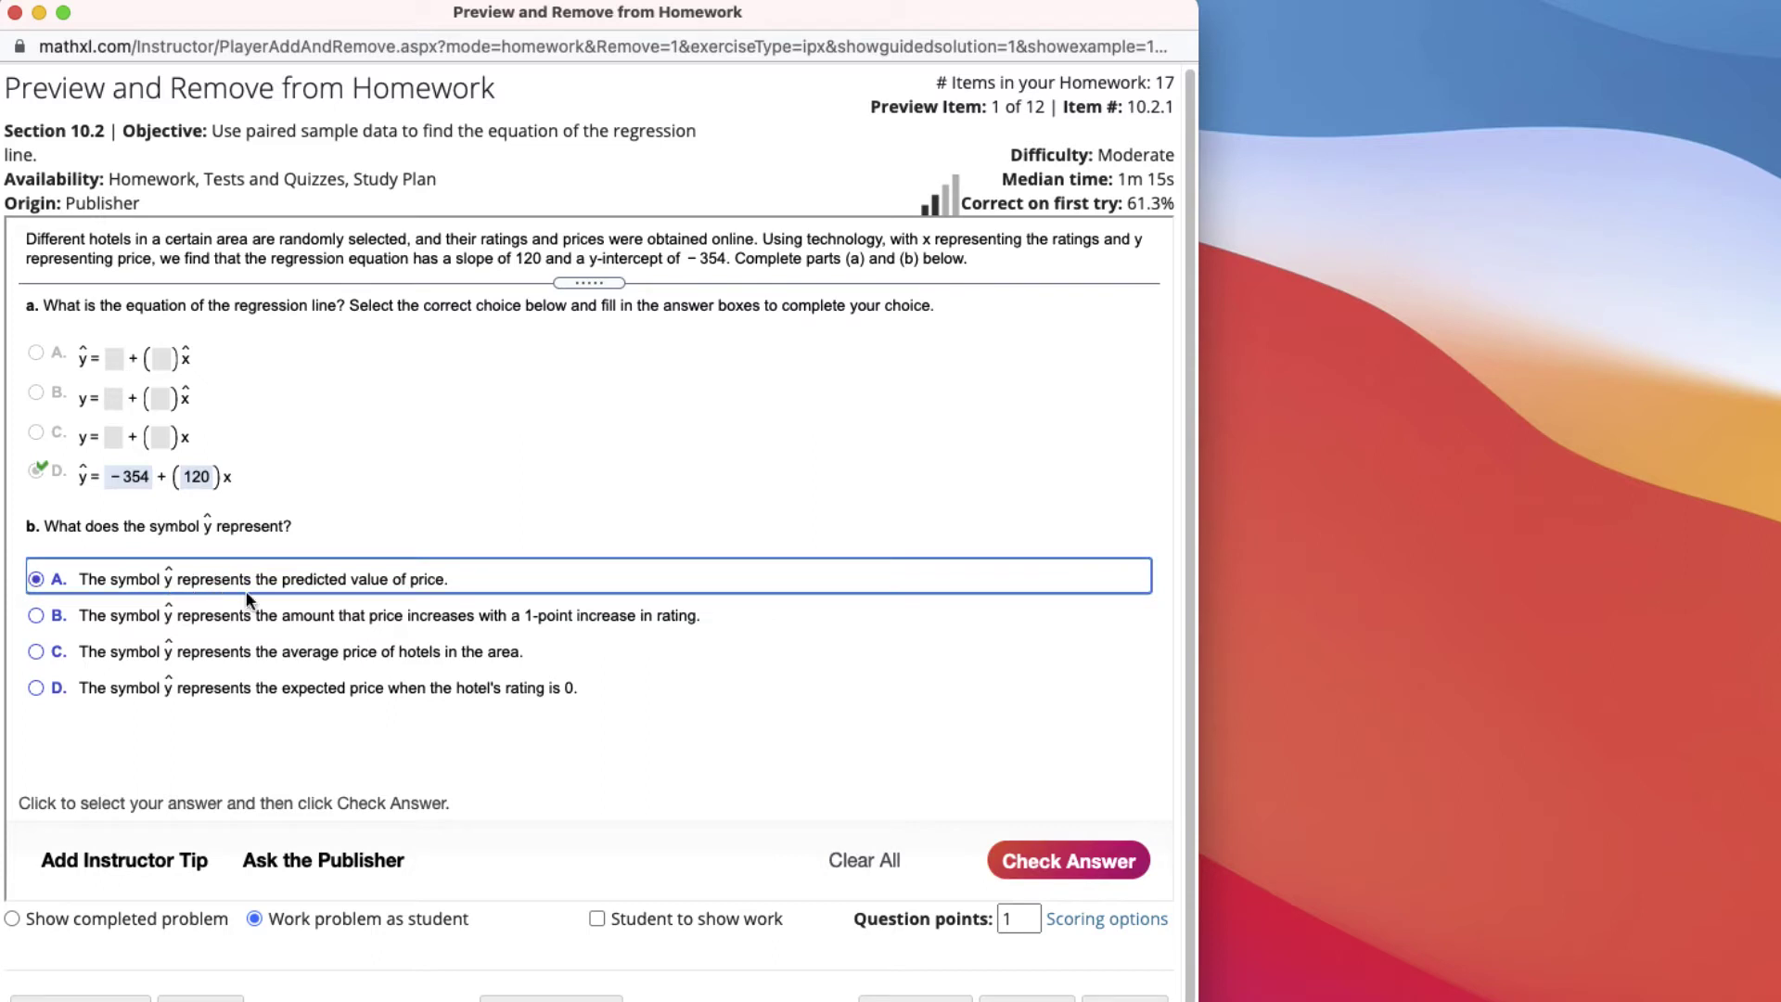
click(1007, 858)
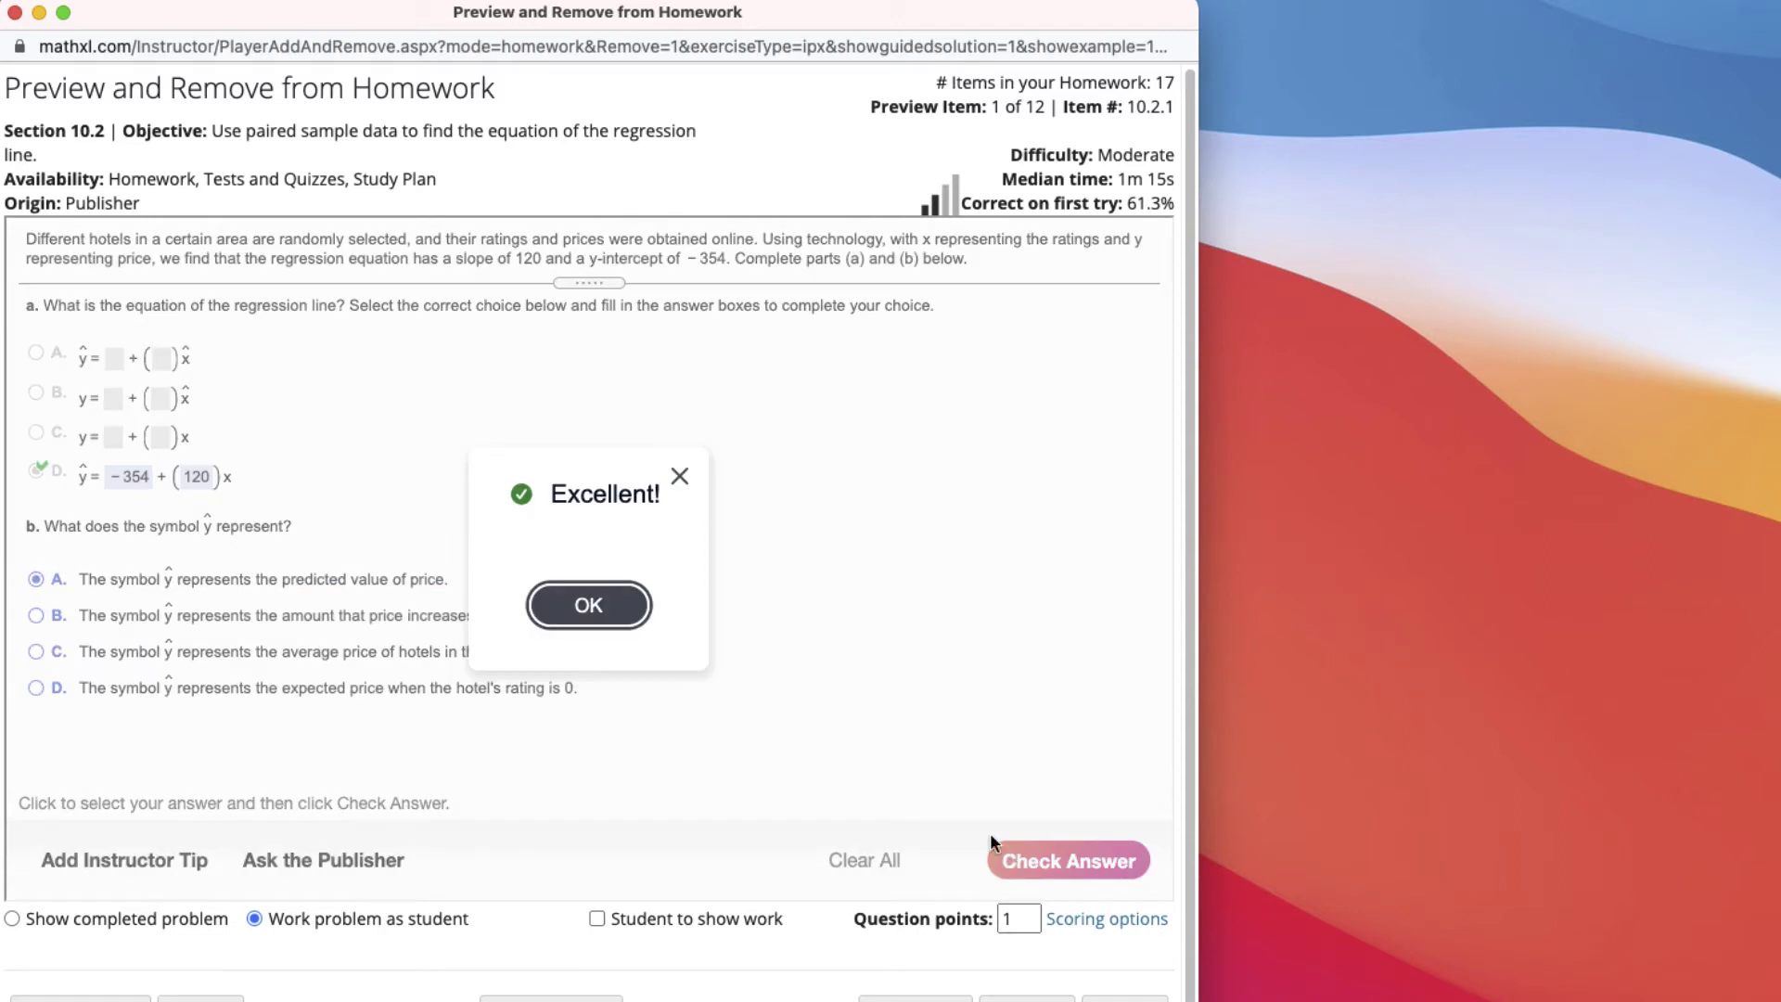
click(594, 606)
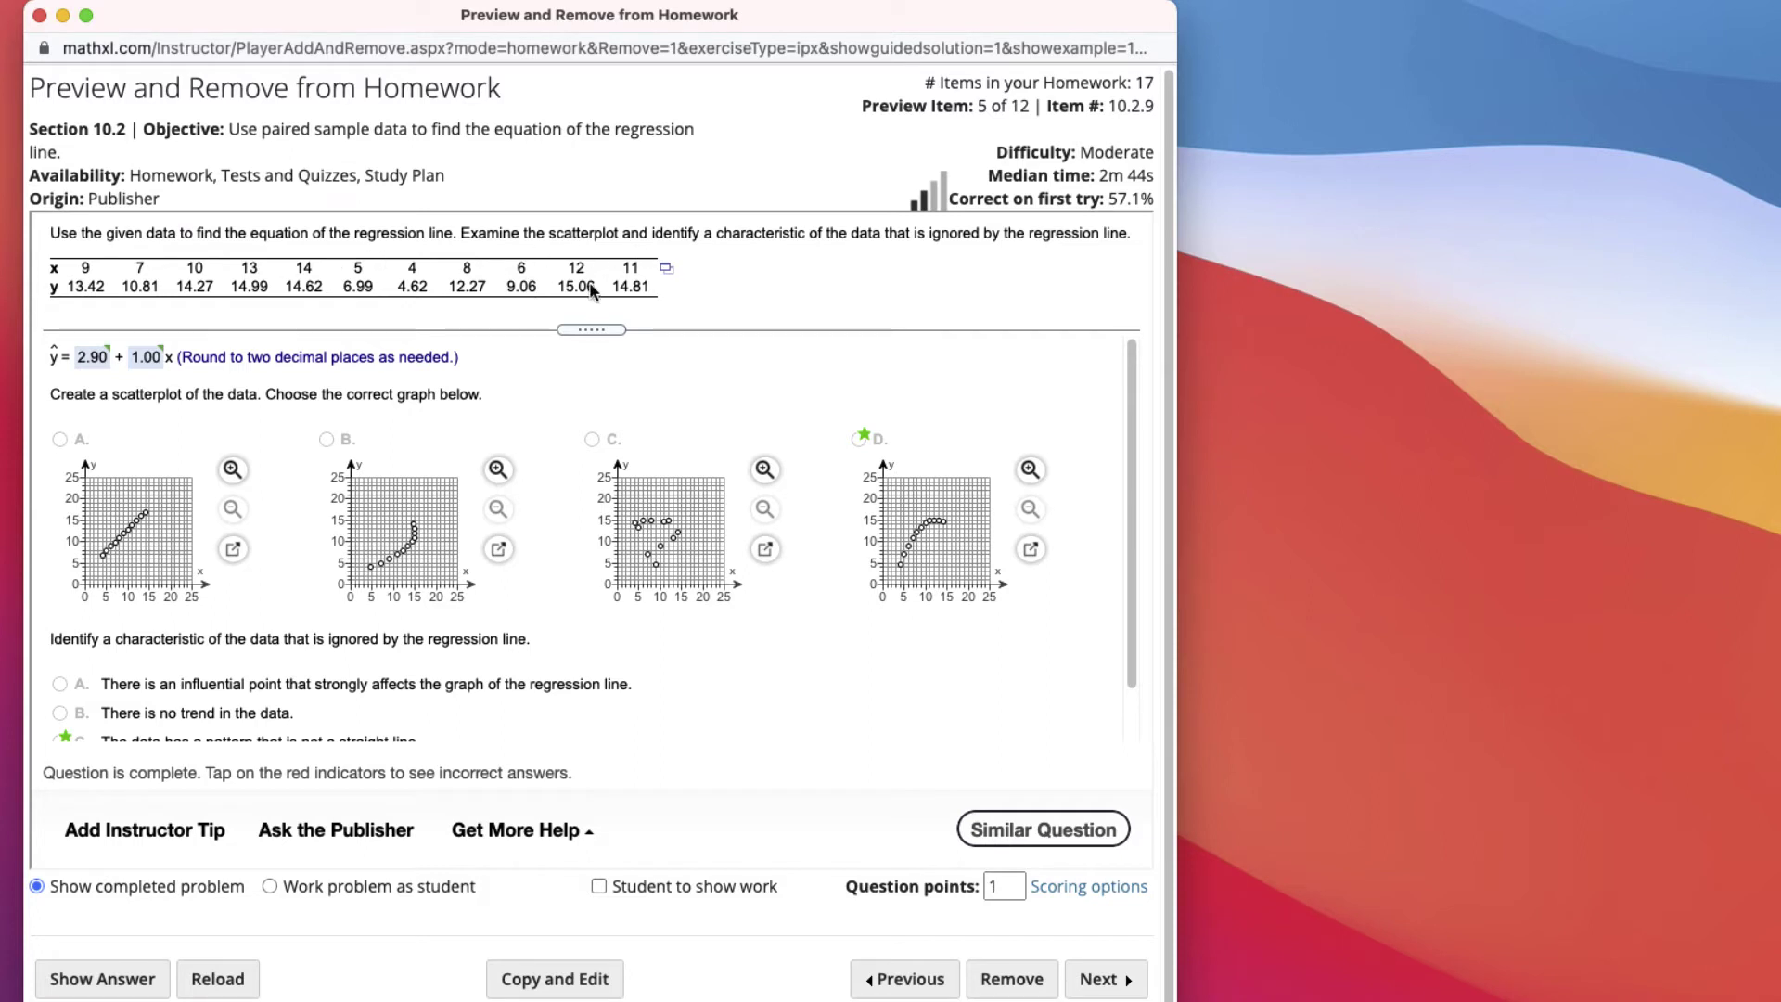
Step: Open item 10.2.9's x and y data table in StatCrunch and enlarge the window
click(668, 271)
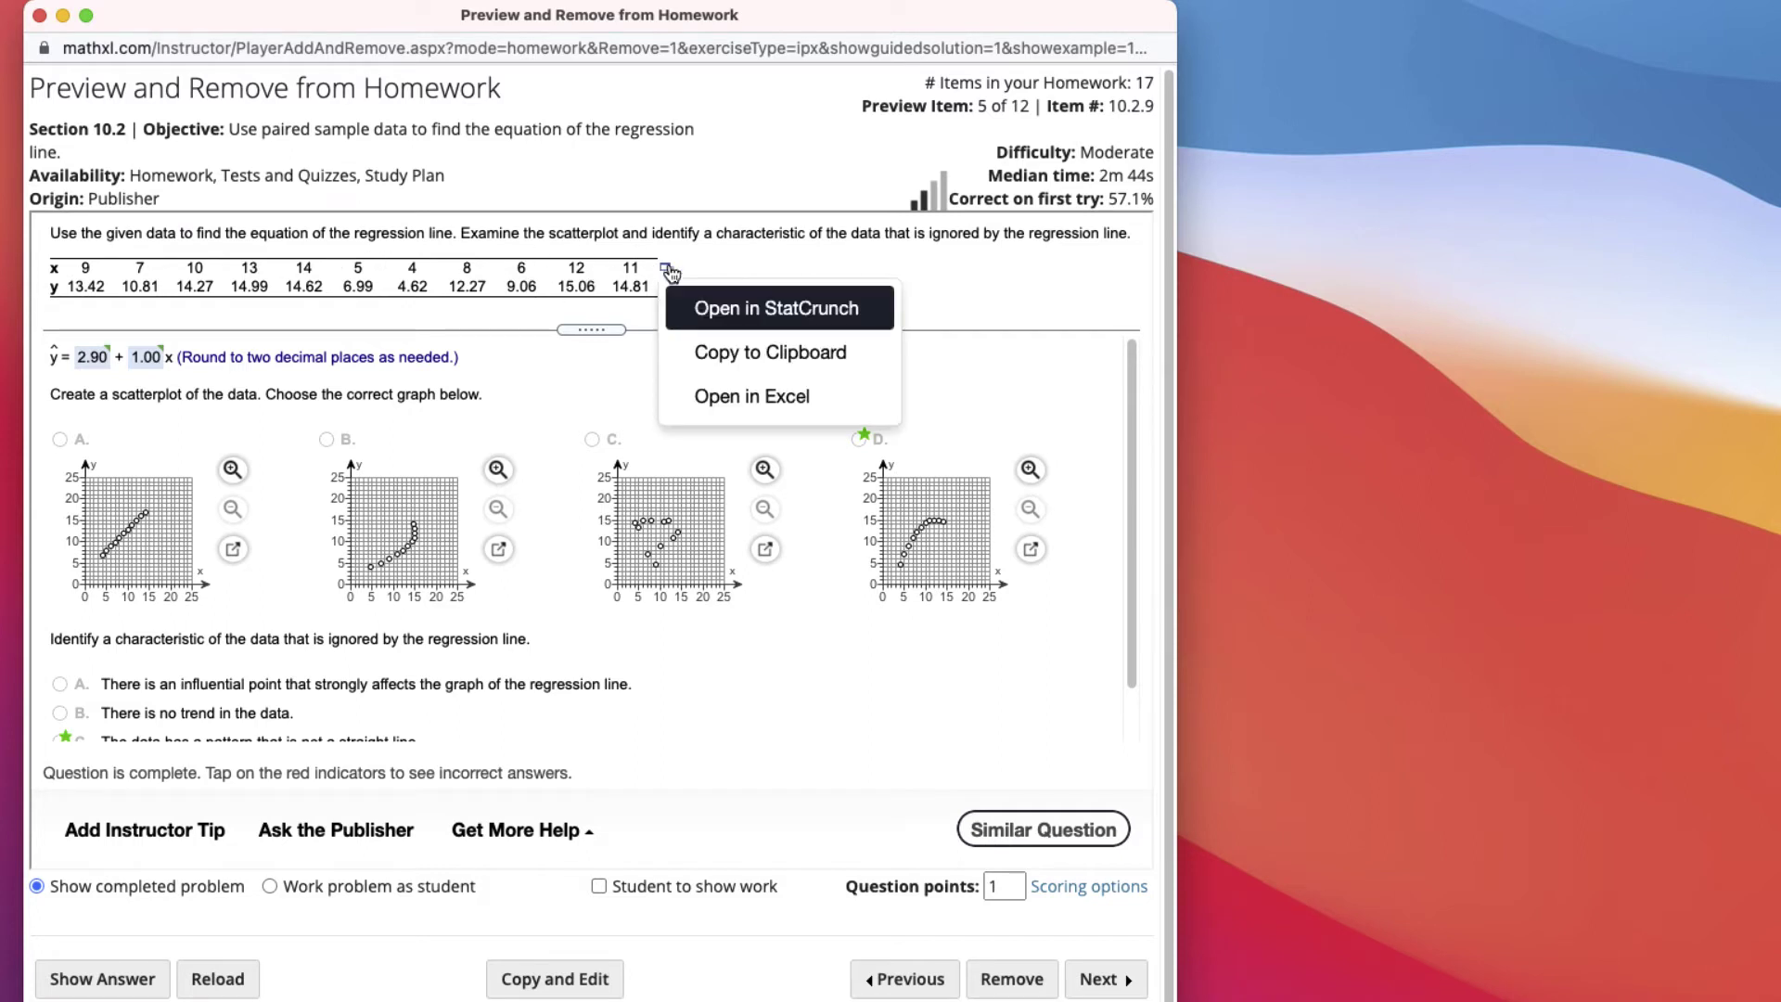
click(712, 306)
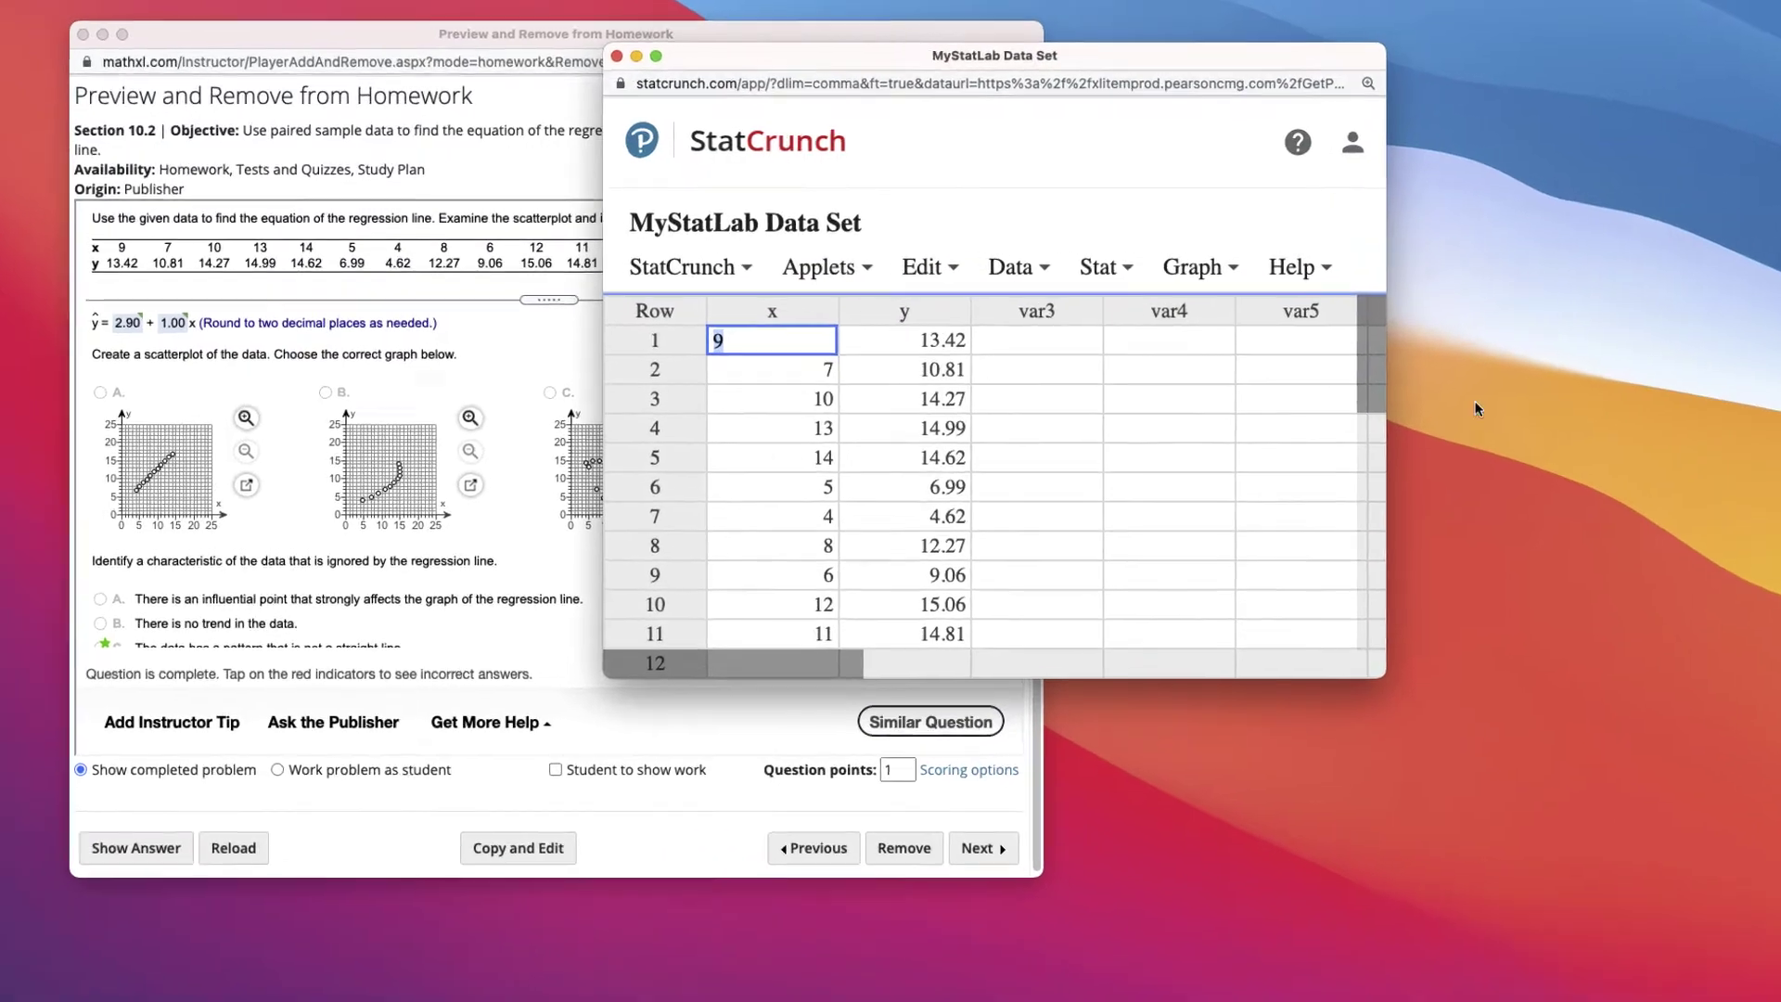
drag(1332, 654, 1575, 777)
double_click(1575, 777)
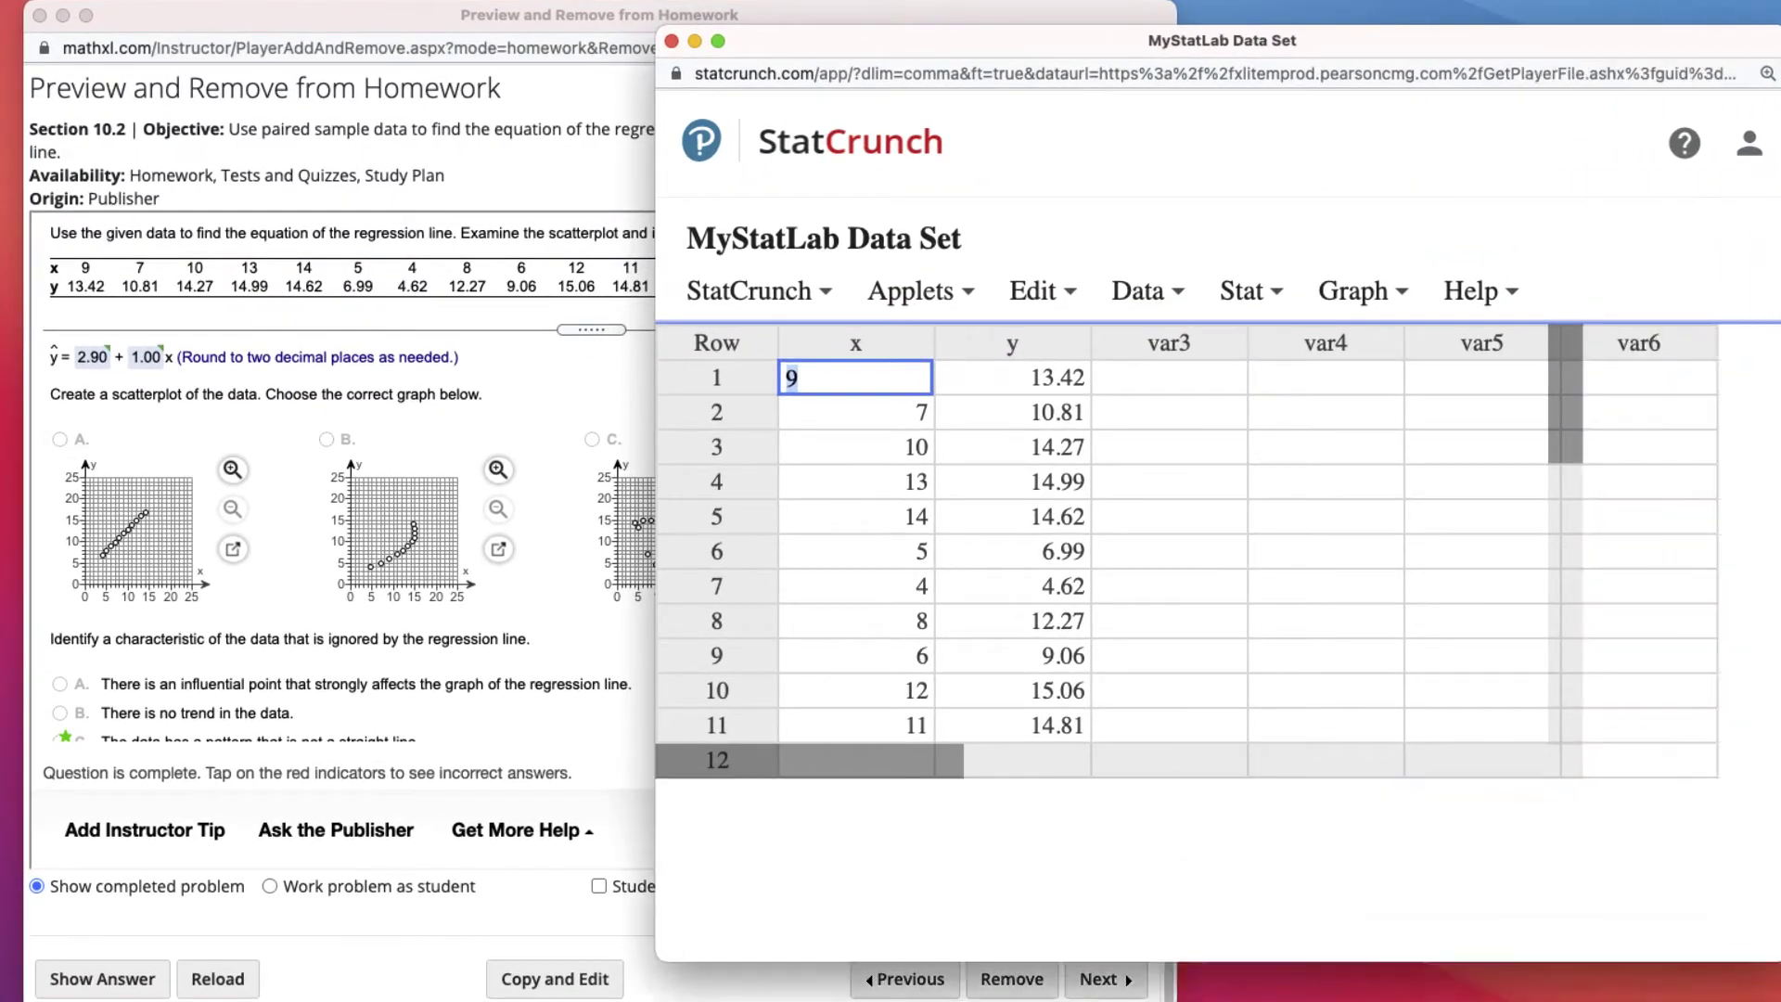
click(1252, 292)
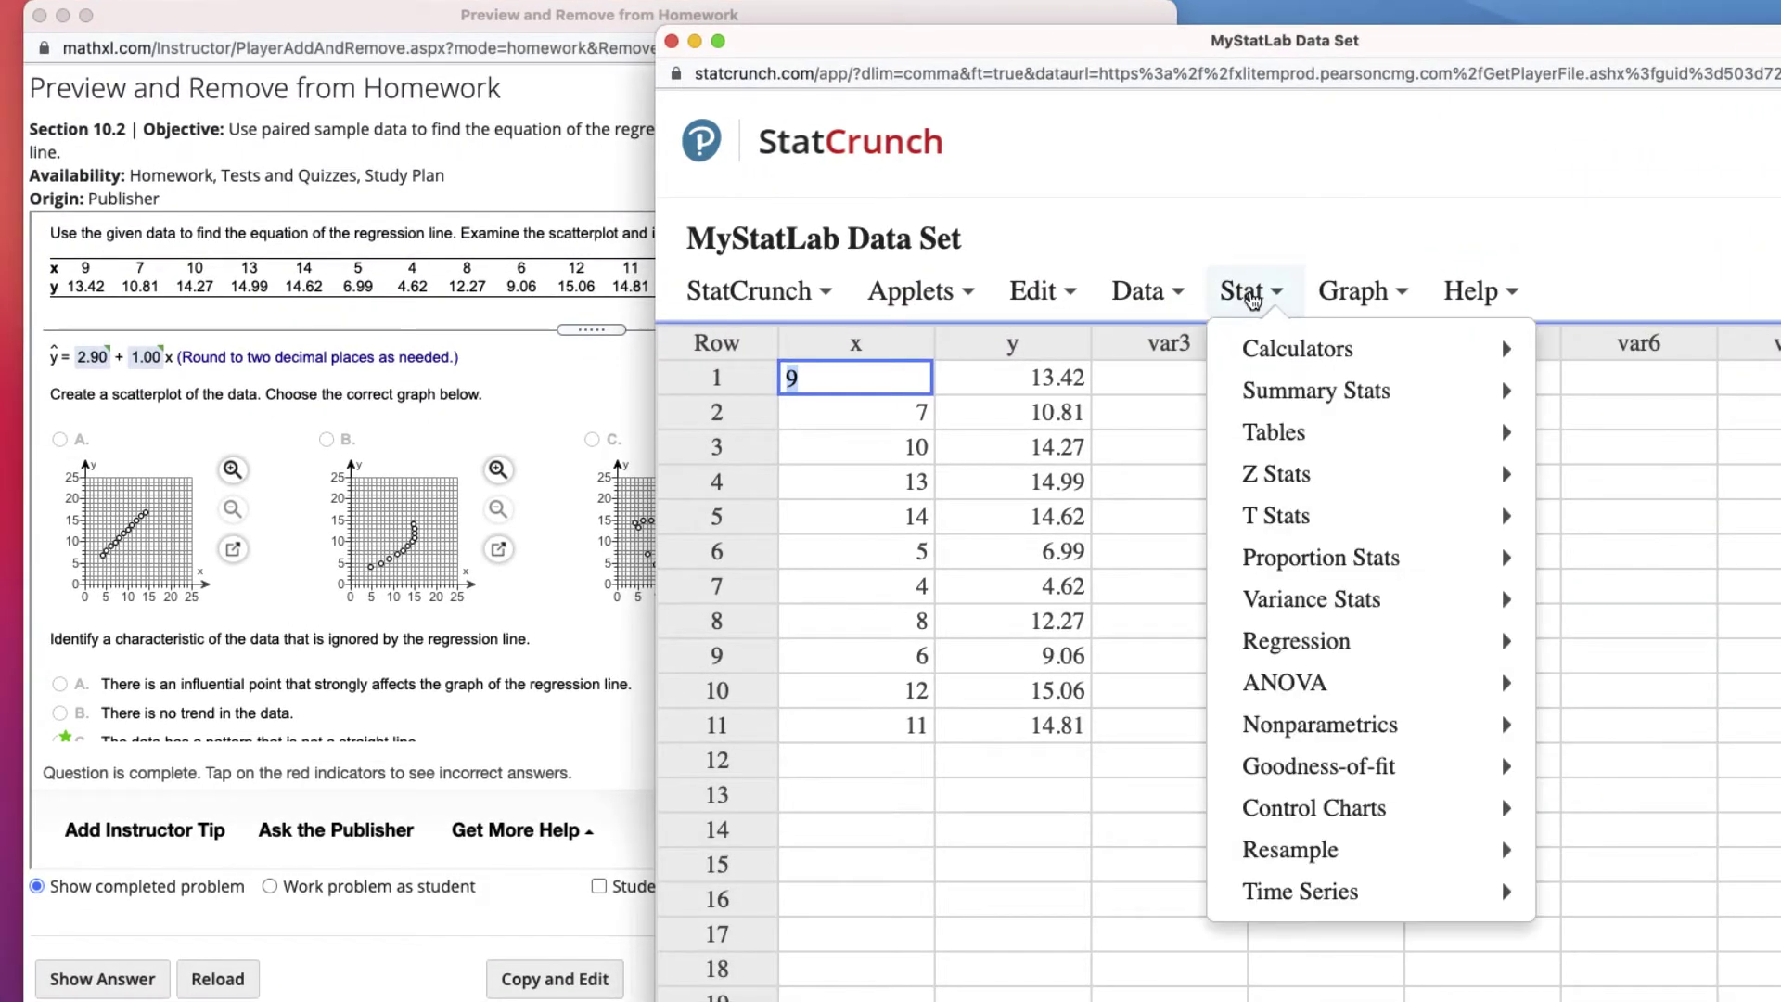
Step: Run a simple linear regression of y on x, getting ŷ = 2.9018182 + 1x with R-sq 0.84729728
mouse_move(1291, 660)
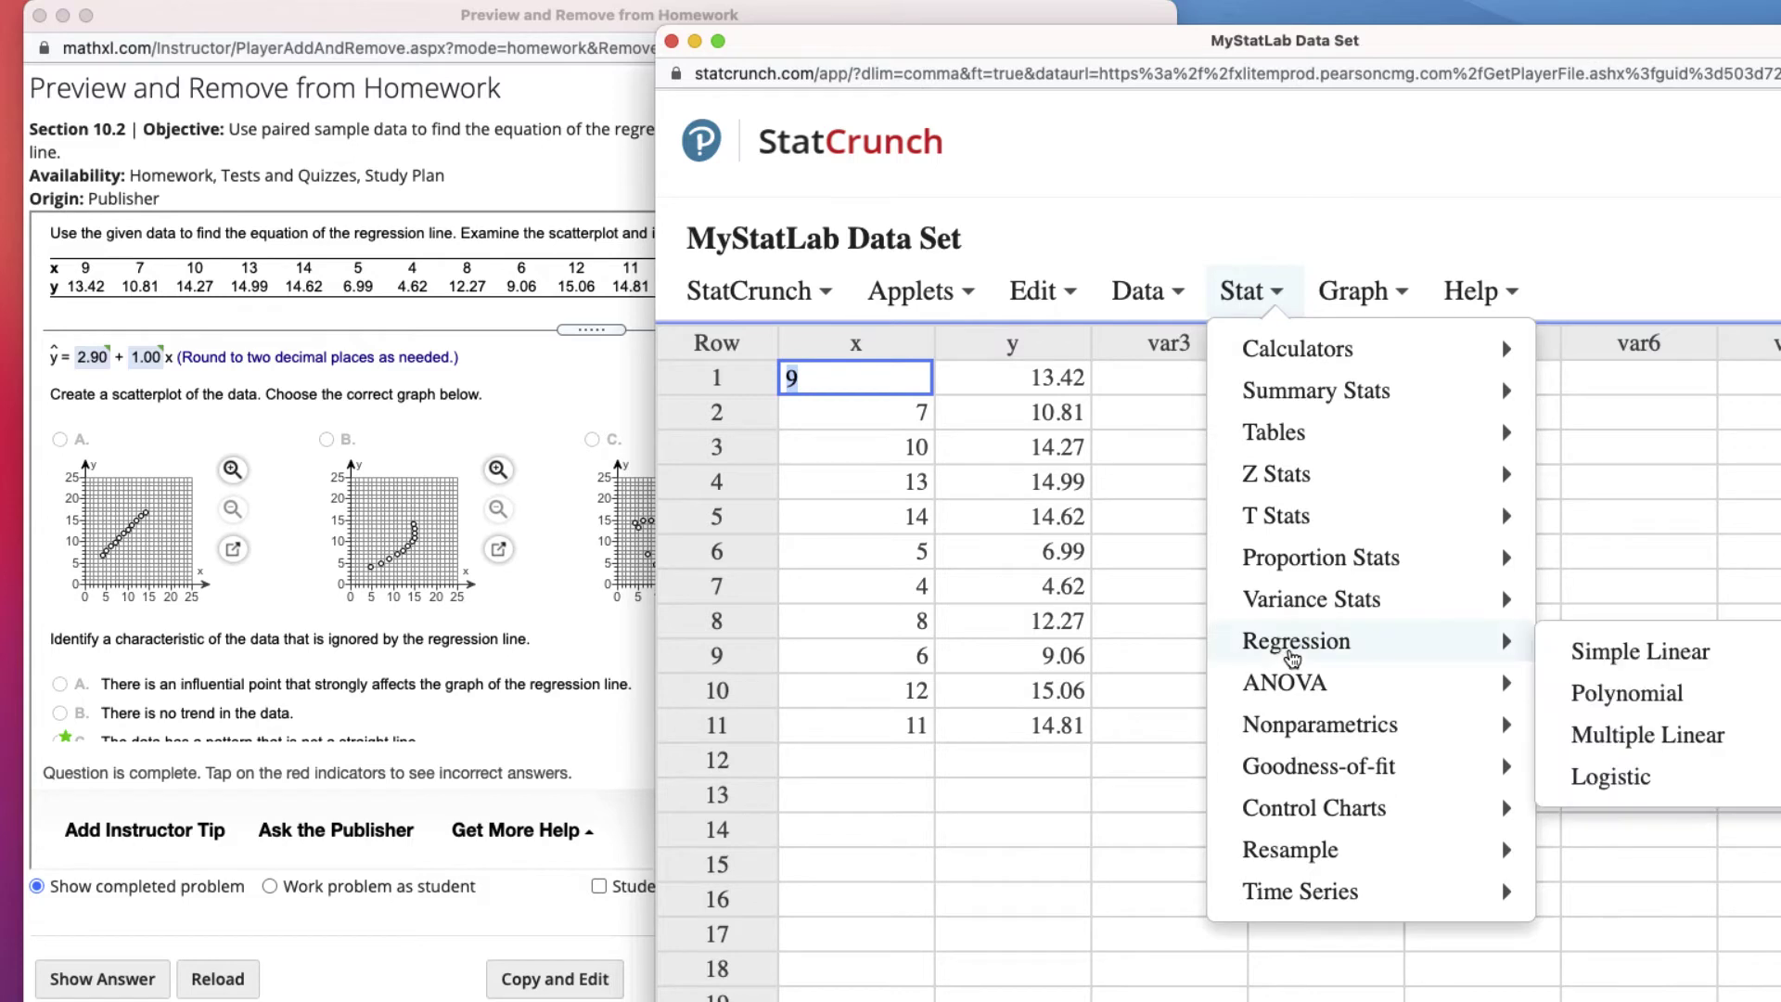
click(1632, 645)
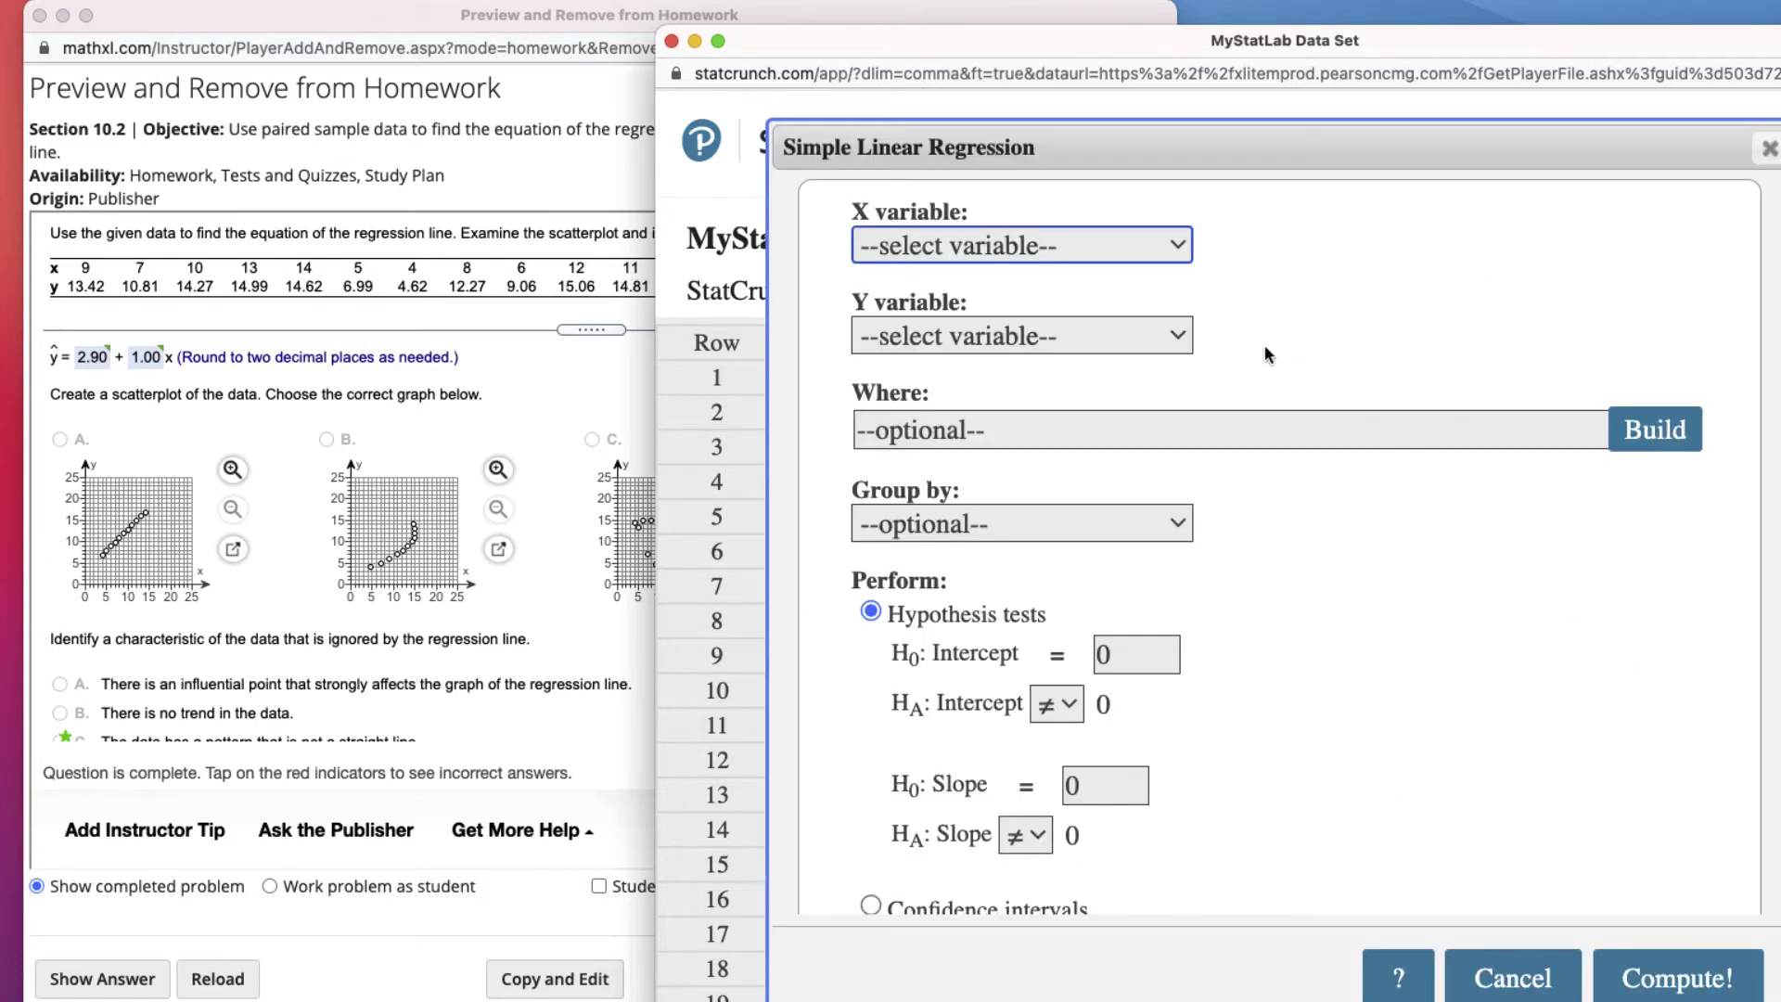
click(1104, 239)
click(1087, 281)
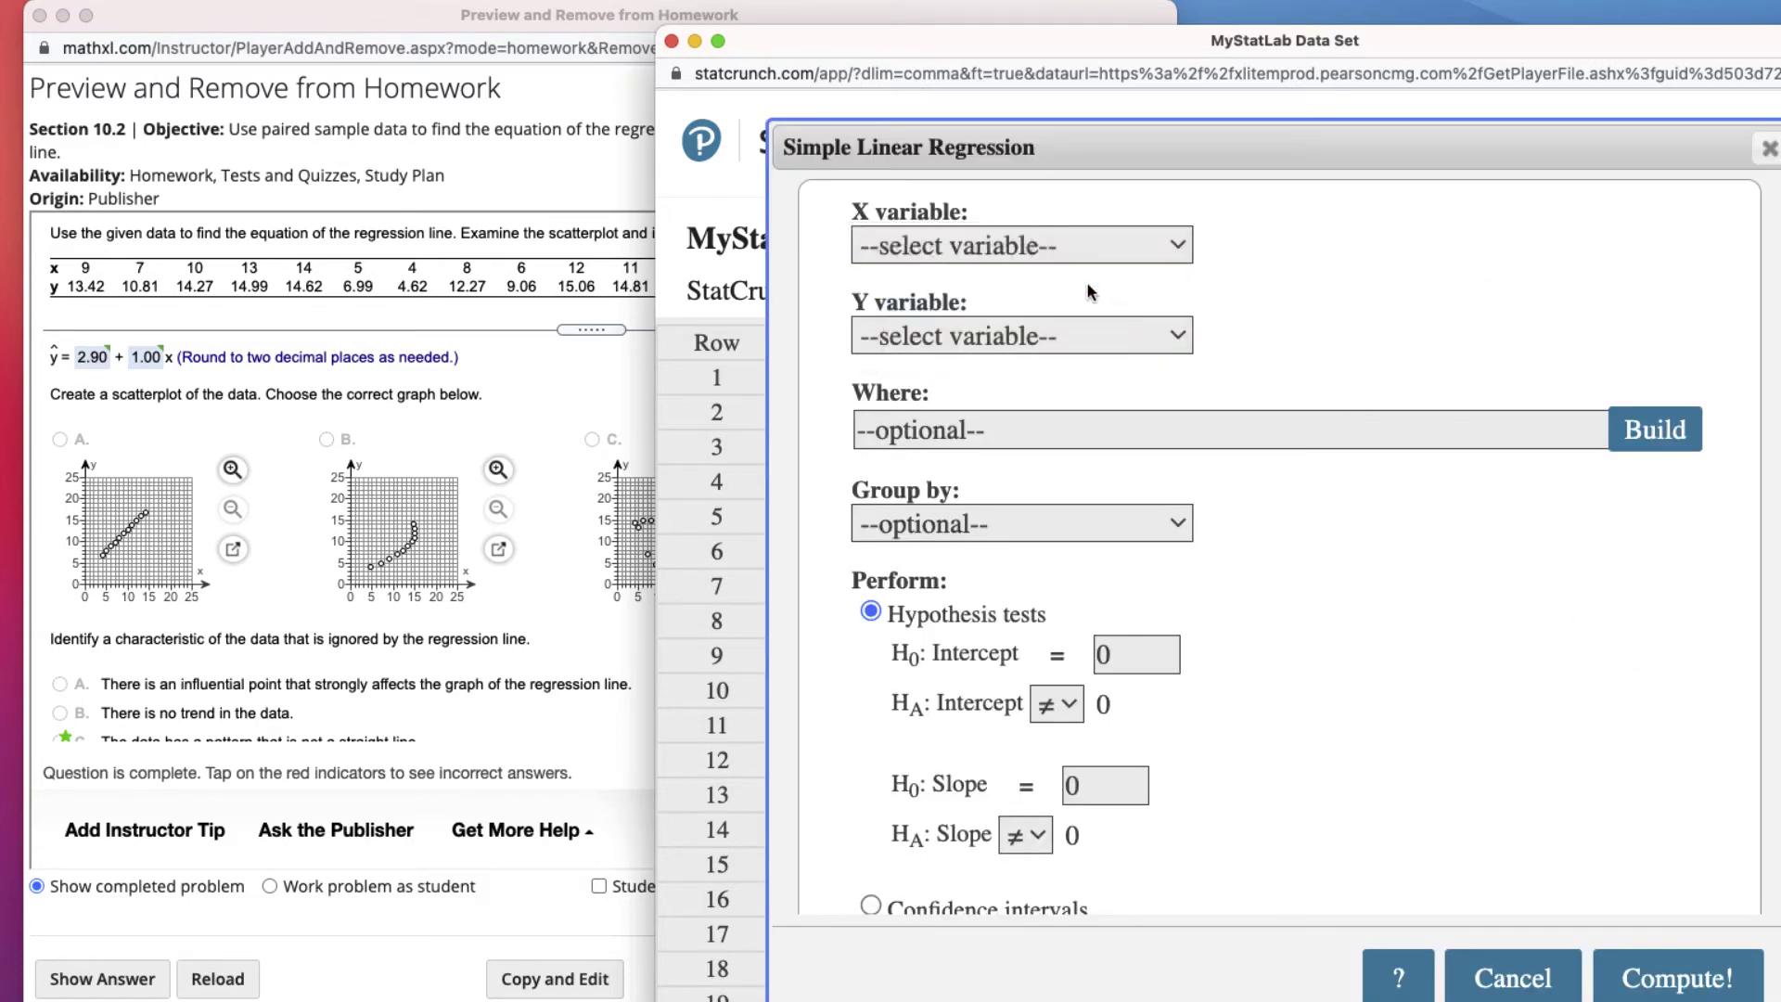
click(1083, 343)
click(1074, 425)
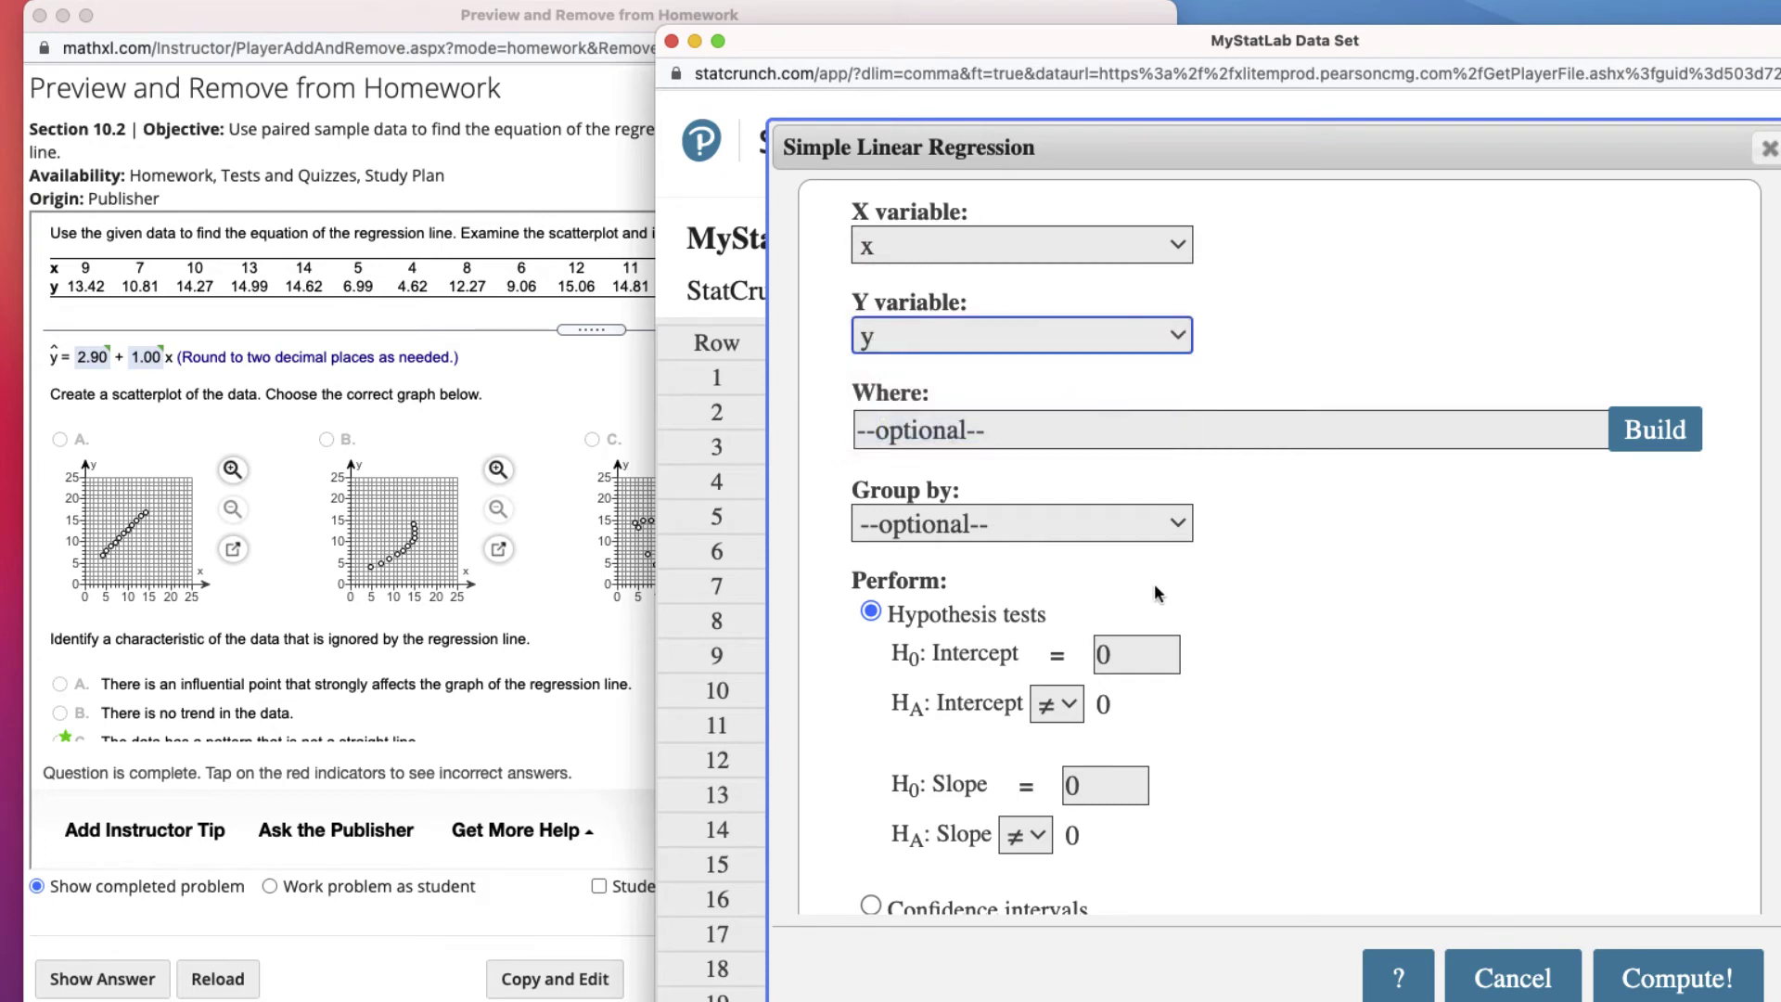
scroll(1049, 640, down, 5)
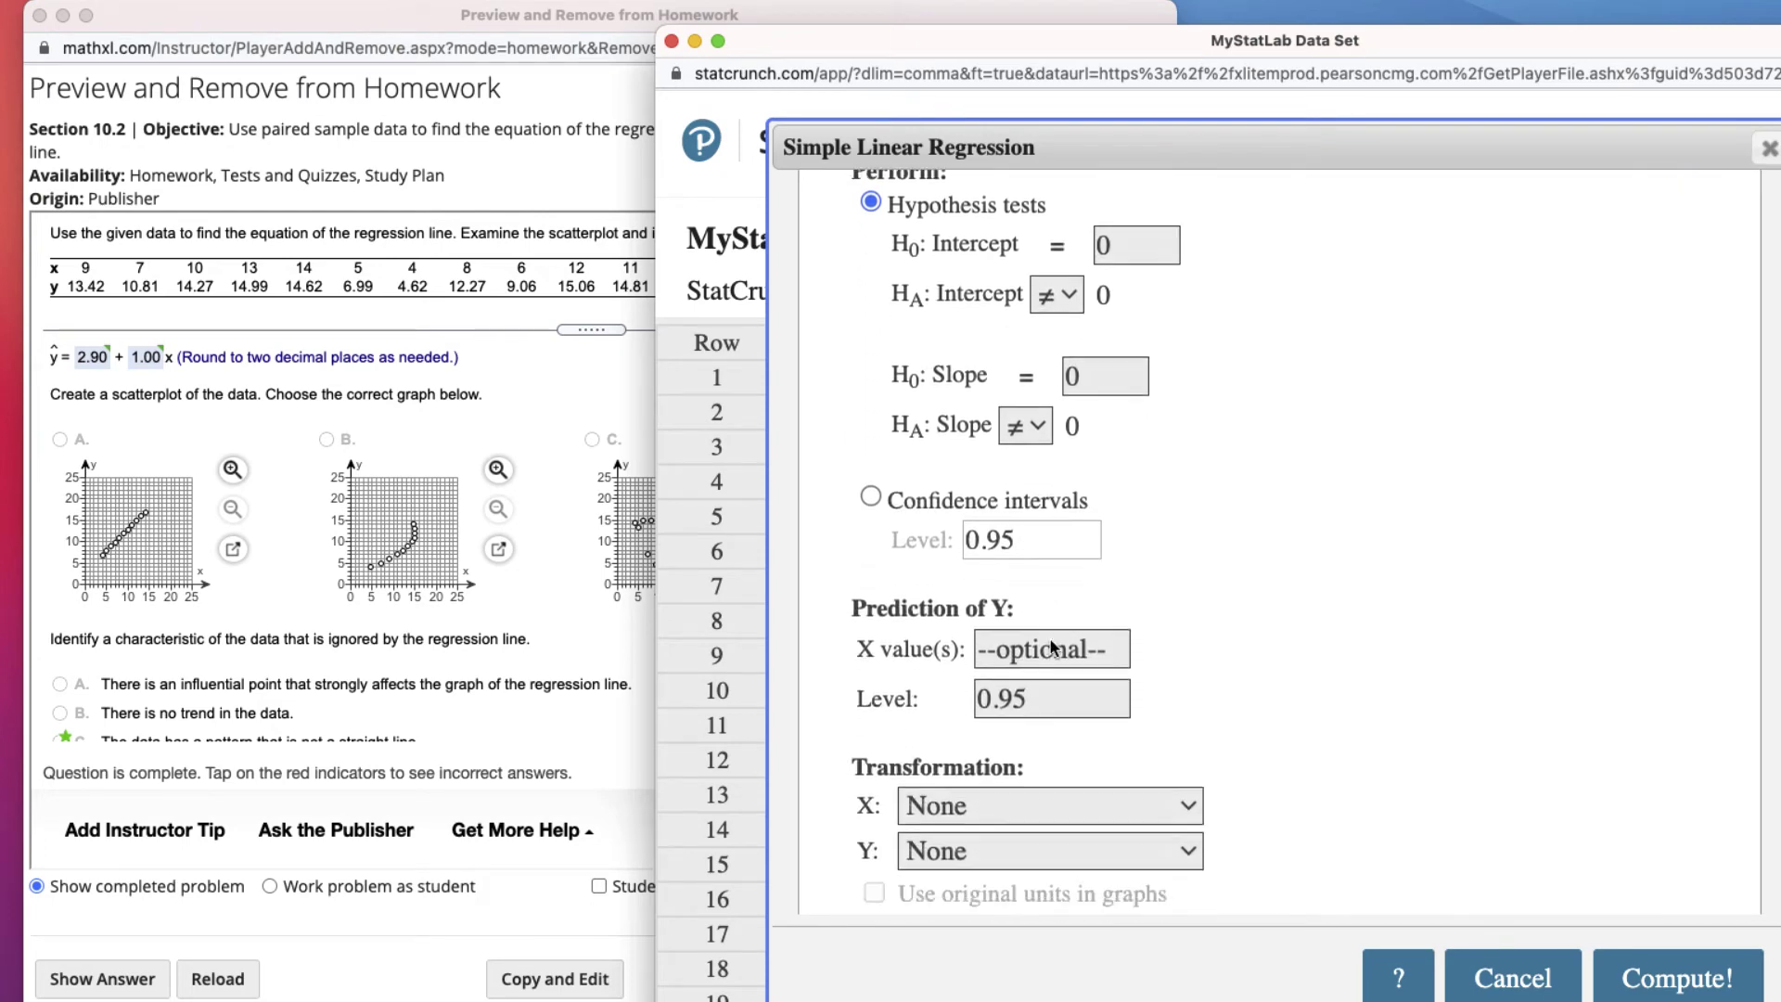
scroll(1051, 647, down, 10)
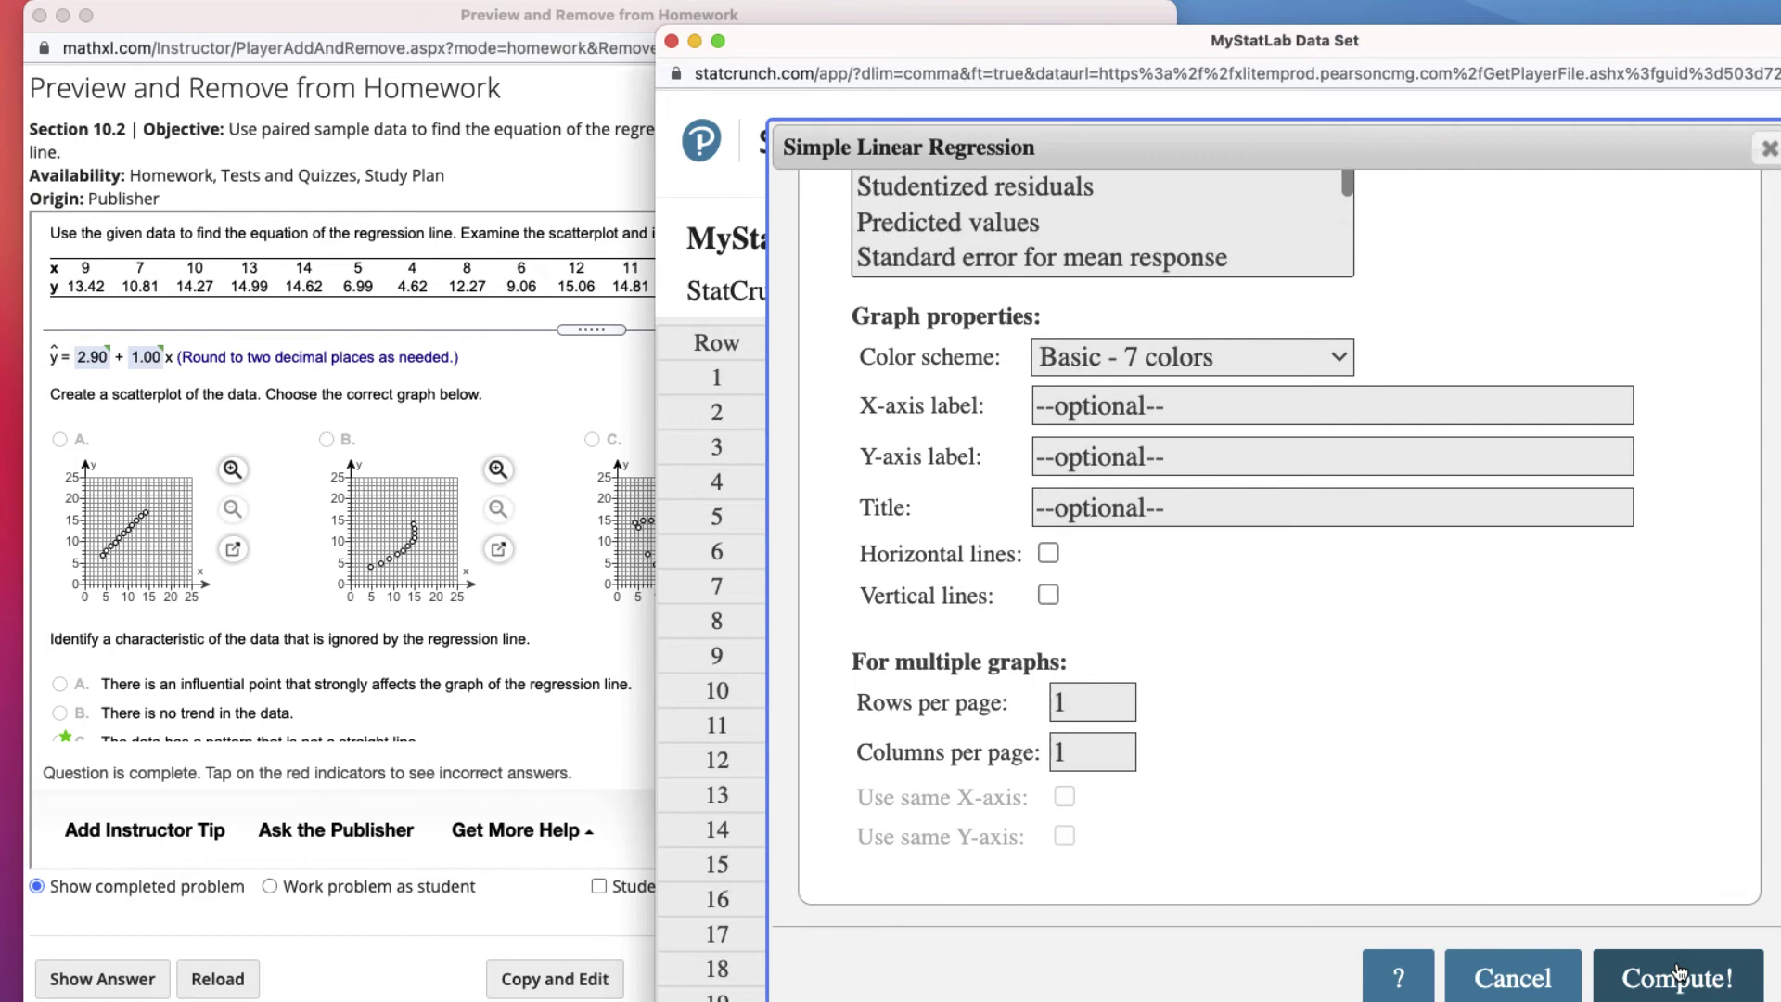
click(1677, 974)
drag(1586, 330, 1210, 93)
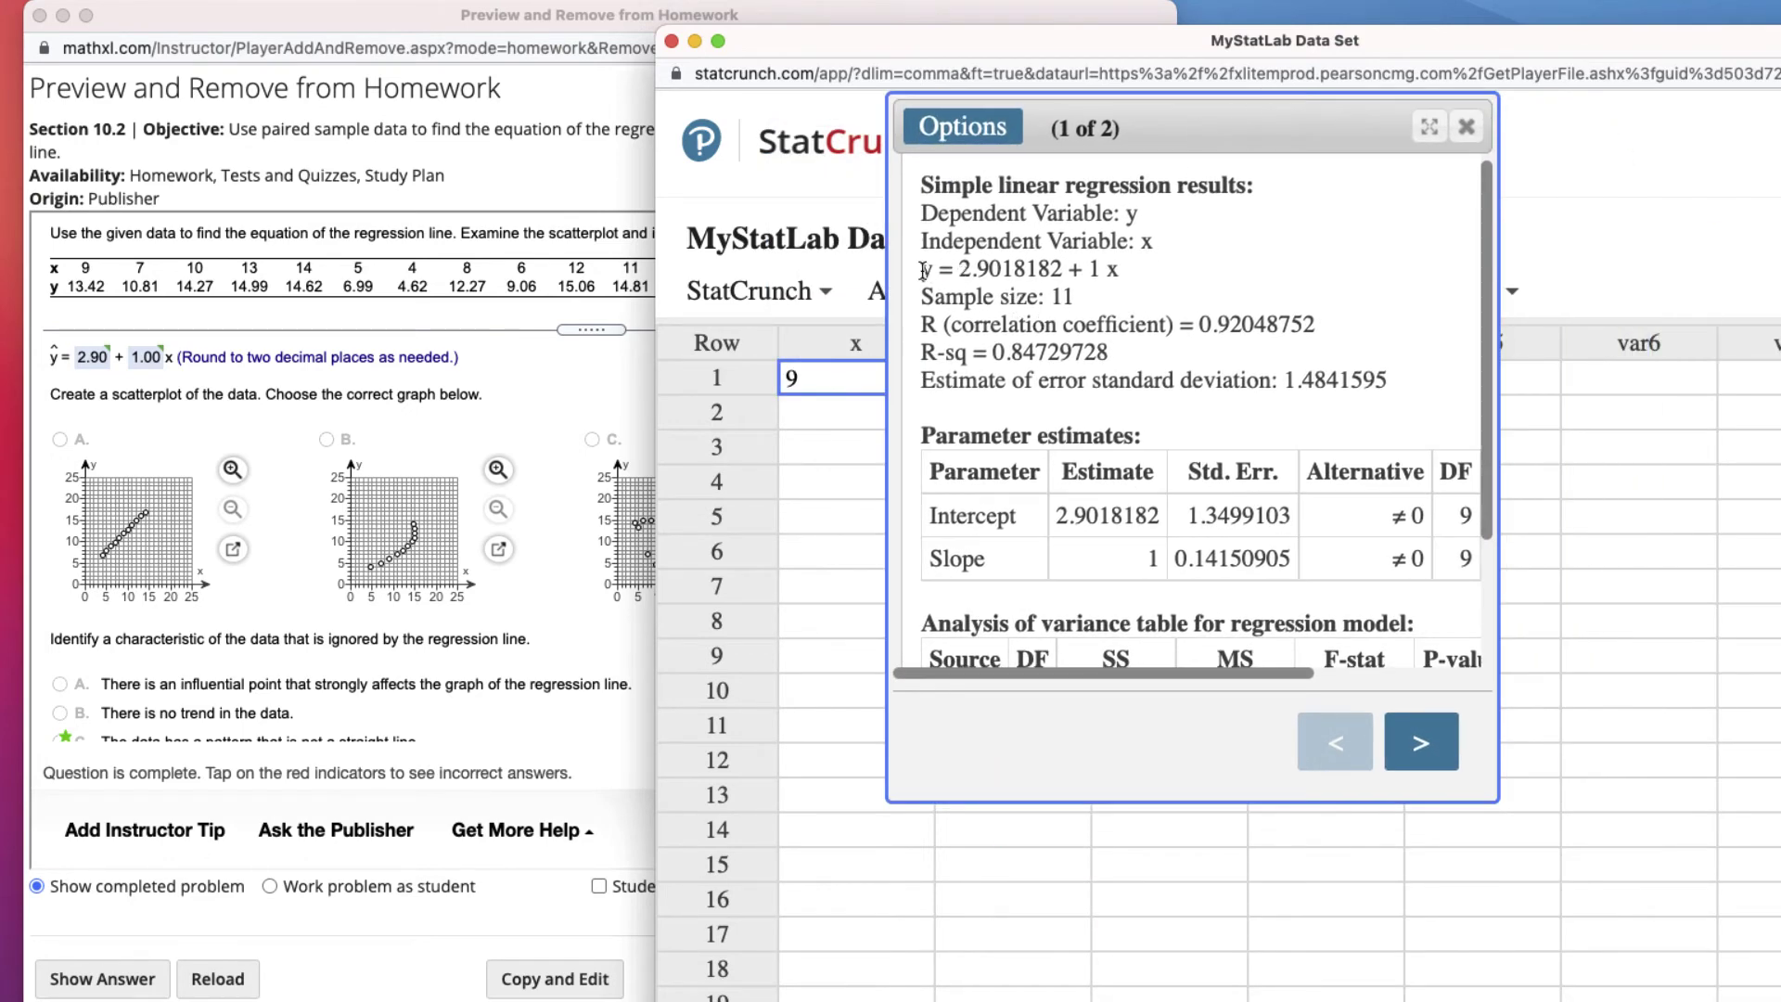
Step: Highlight the fitted equation and set StatCrunch beside the homework's ŷ = 2.90 + 1.00x for comparison
drag(923, 270, 1126, 274)
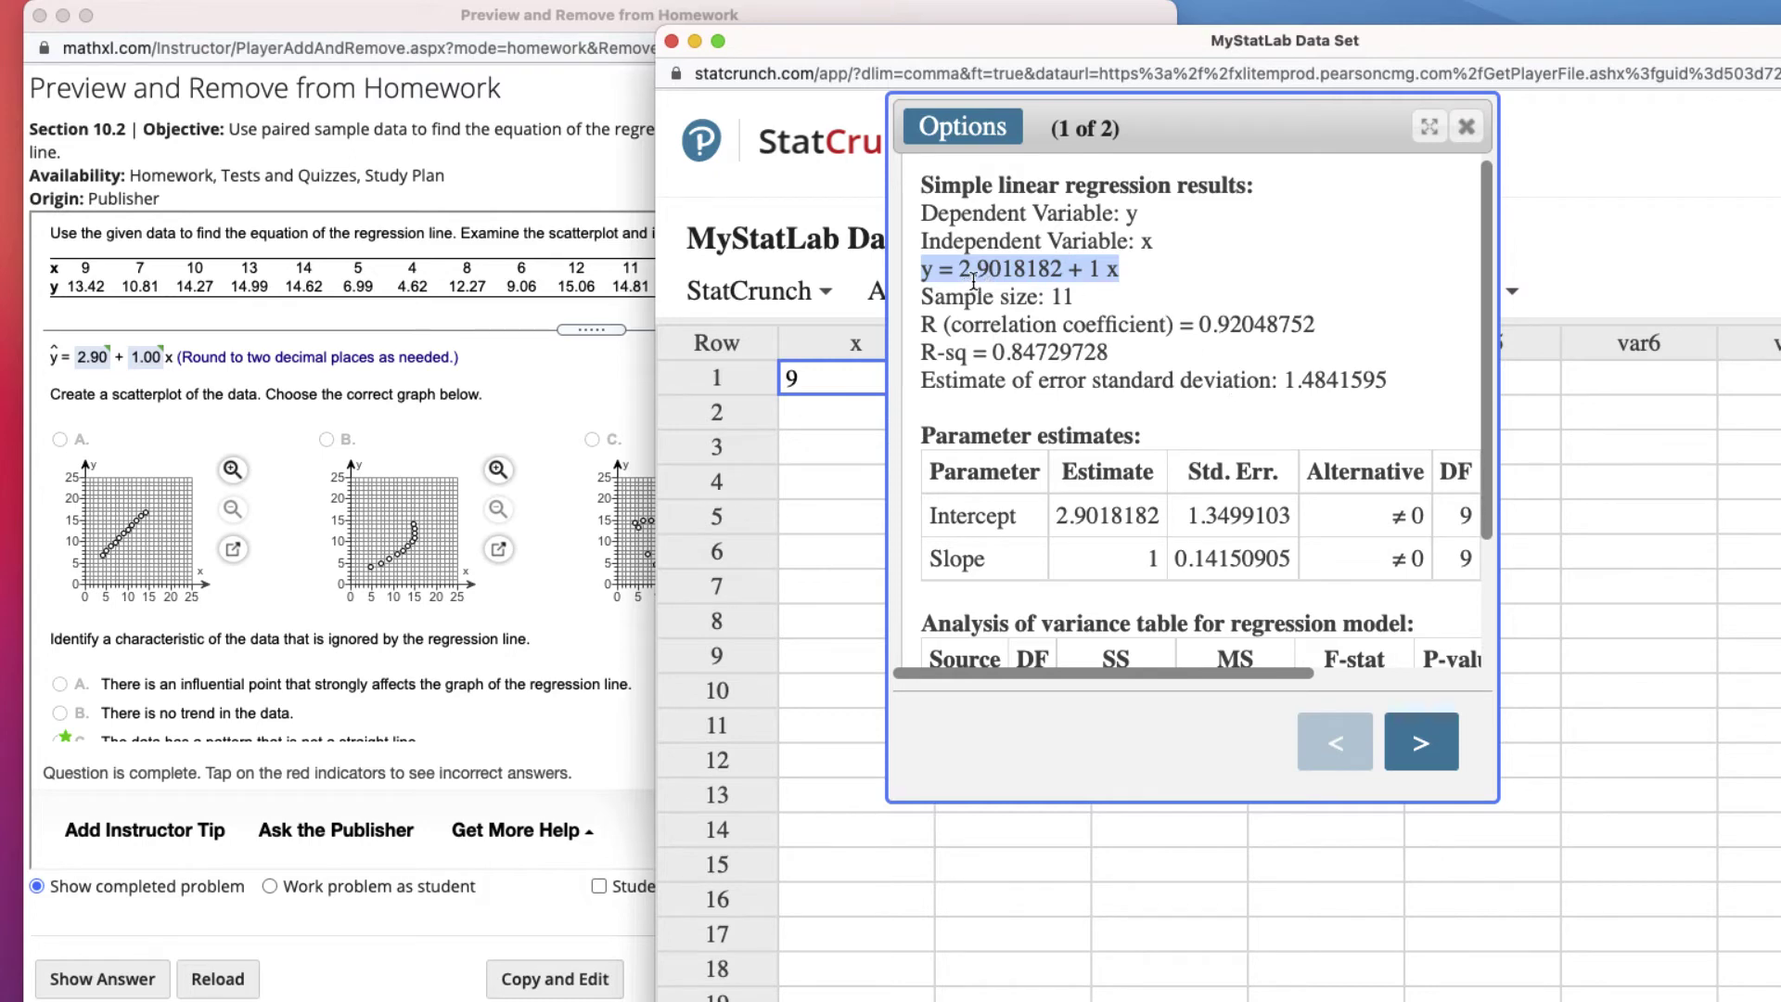
drag(1119, 40, 1493, 9)
click(152, 460)
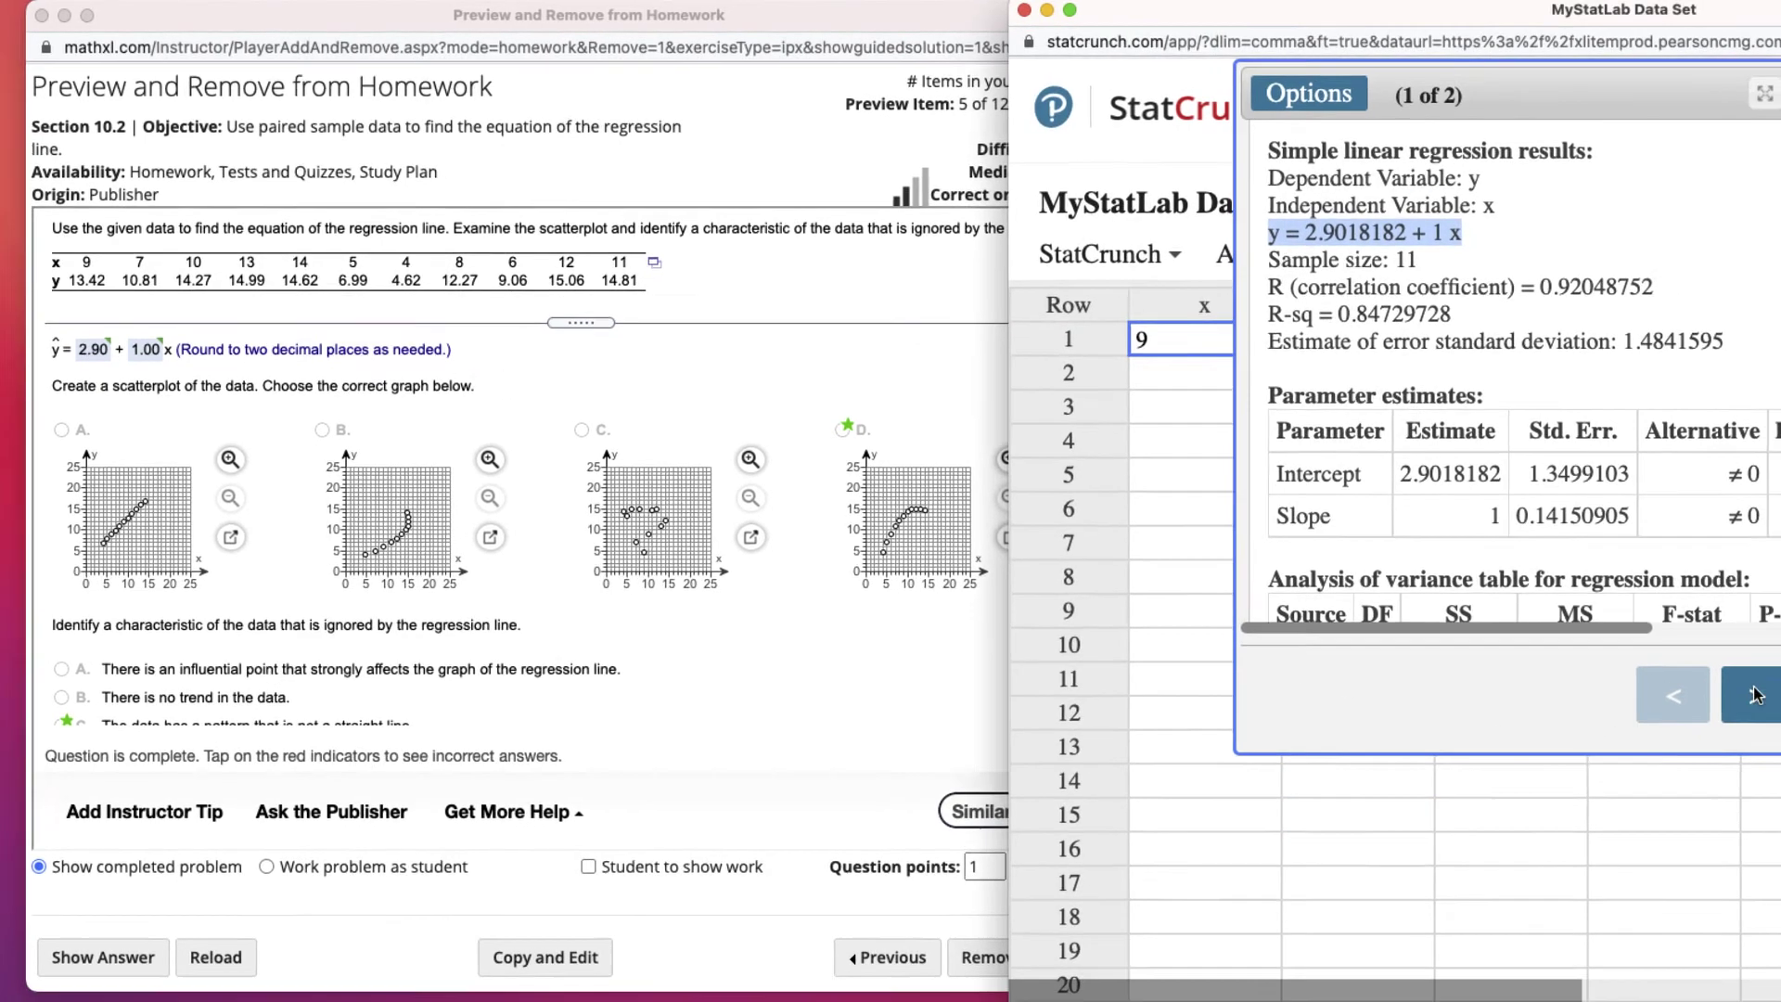
Step: Show the regression's fitted-line scatterplot on page 2 of 2 and shift the window right
click(1773, 711)
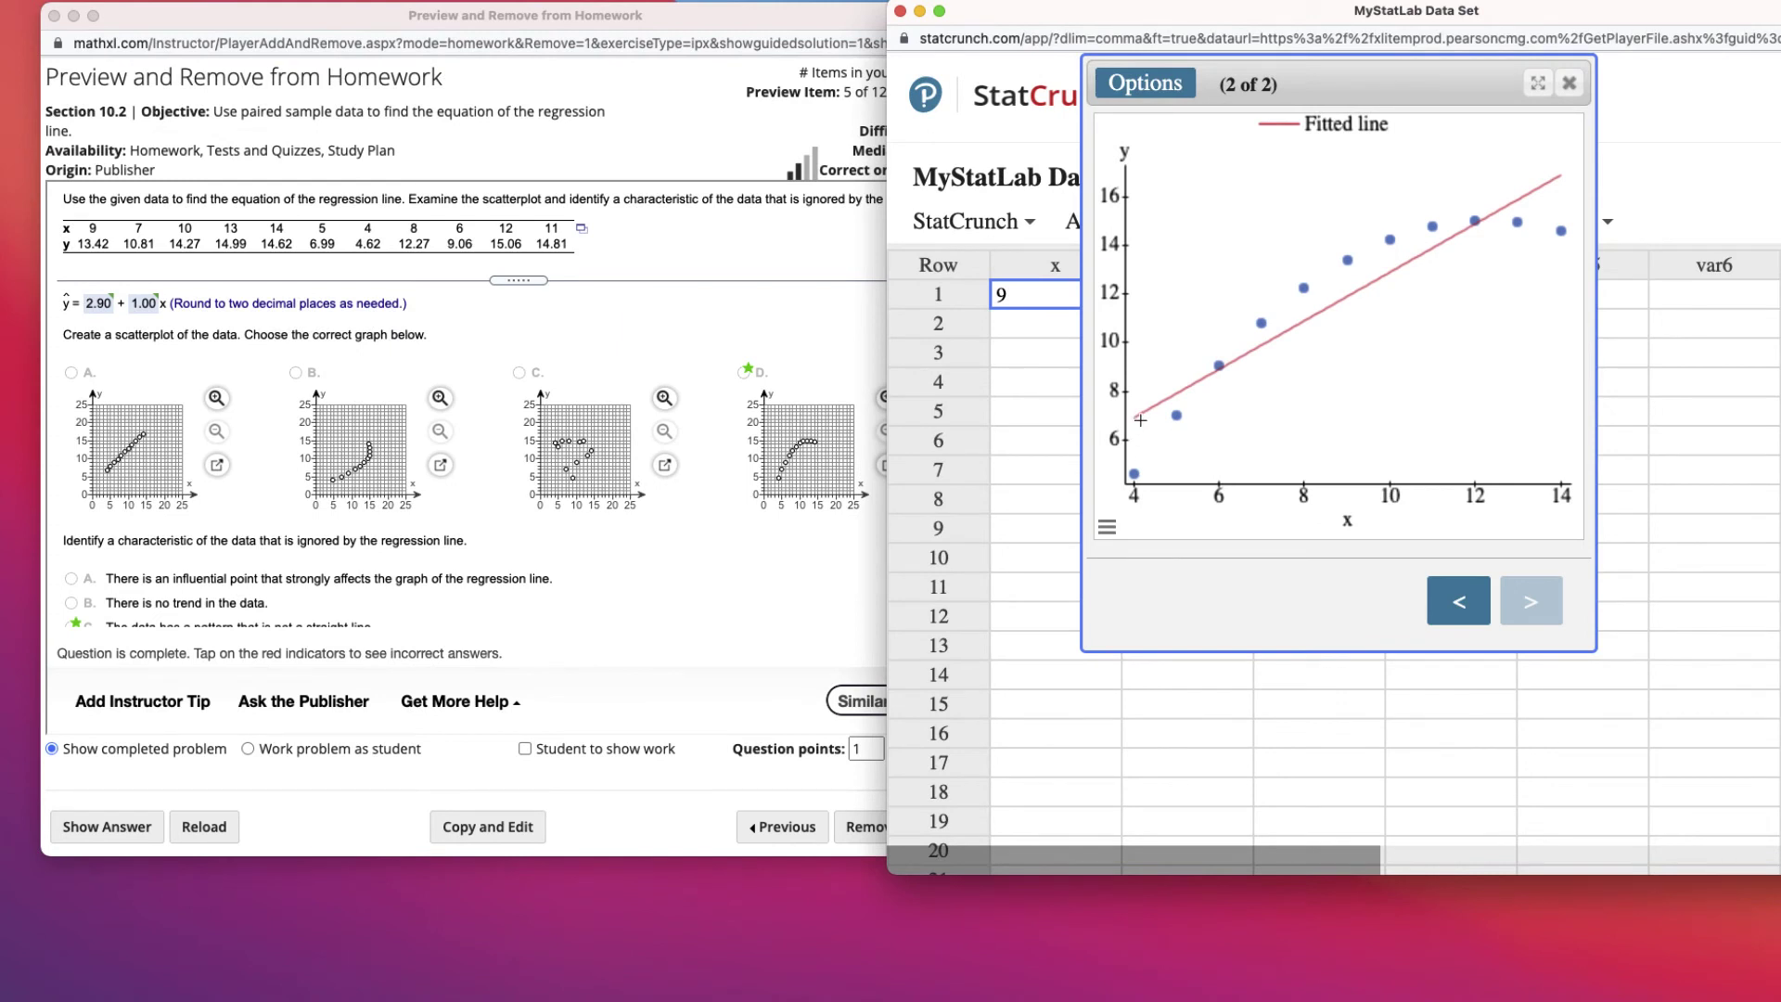
mouse_move(1140, 420)
mouse_move(1301, 290)
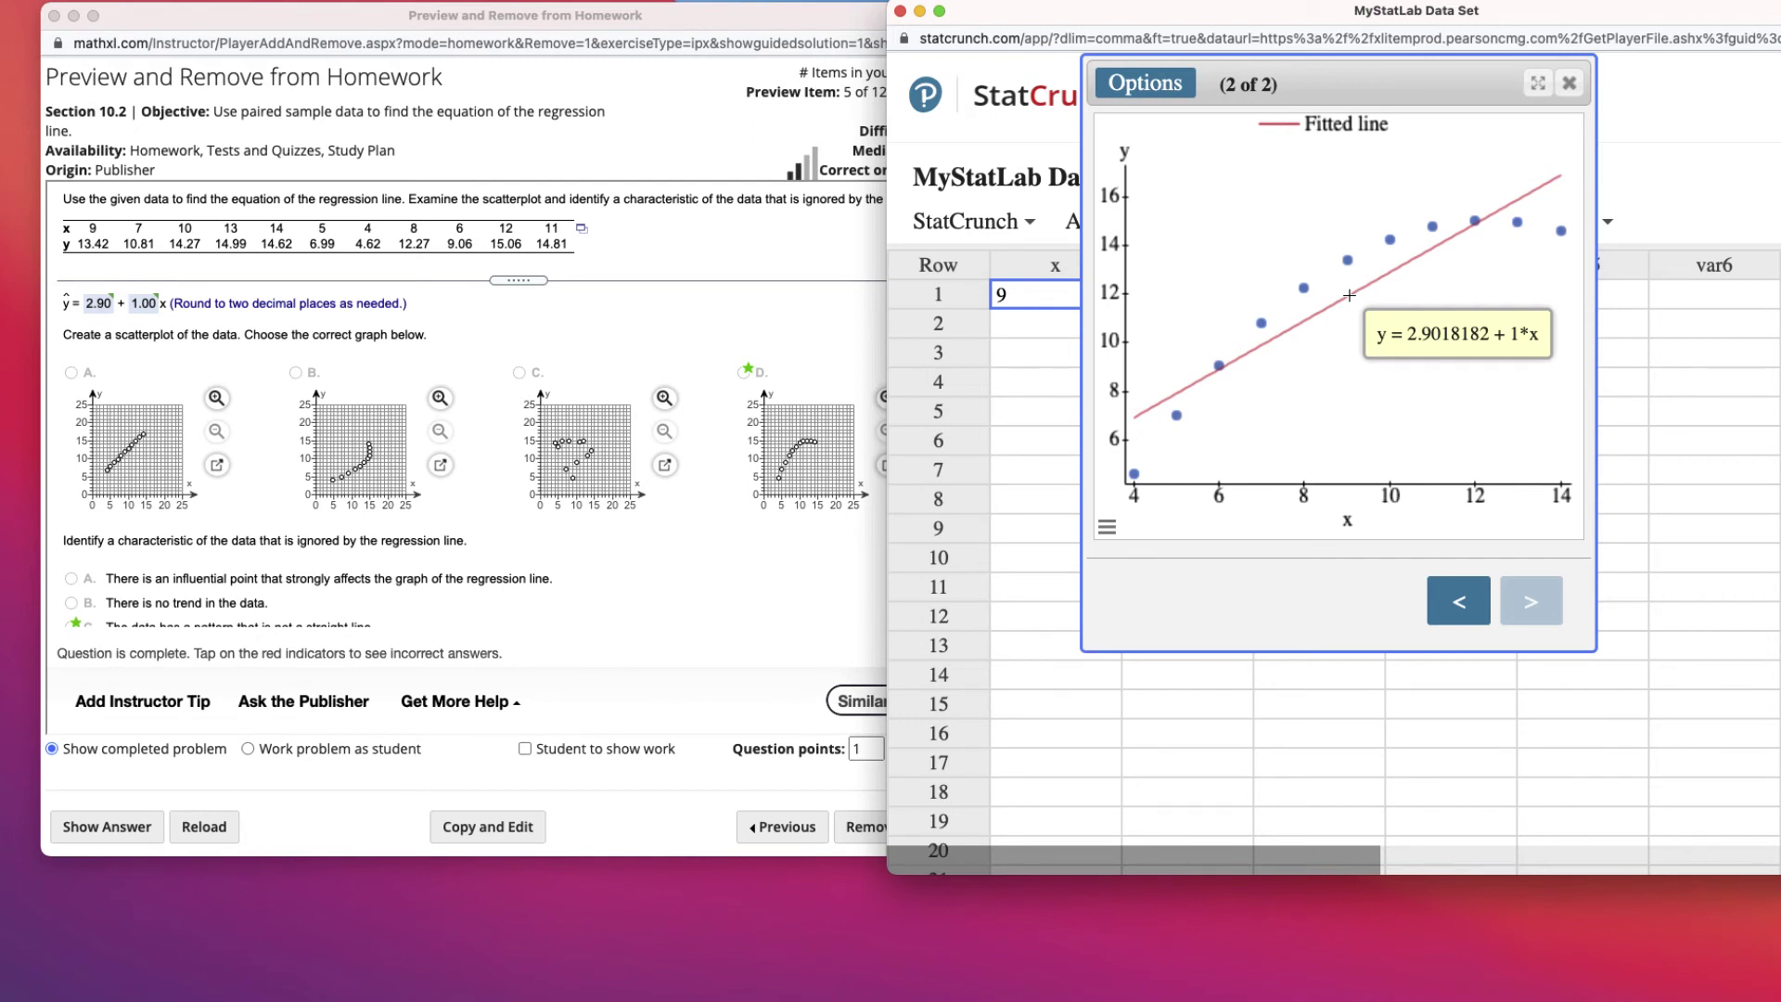
drag(1234, 14, 1284, 14)
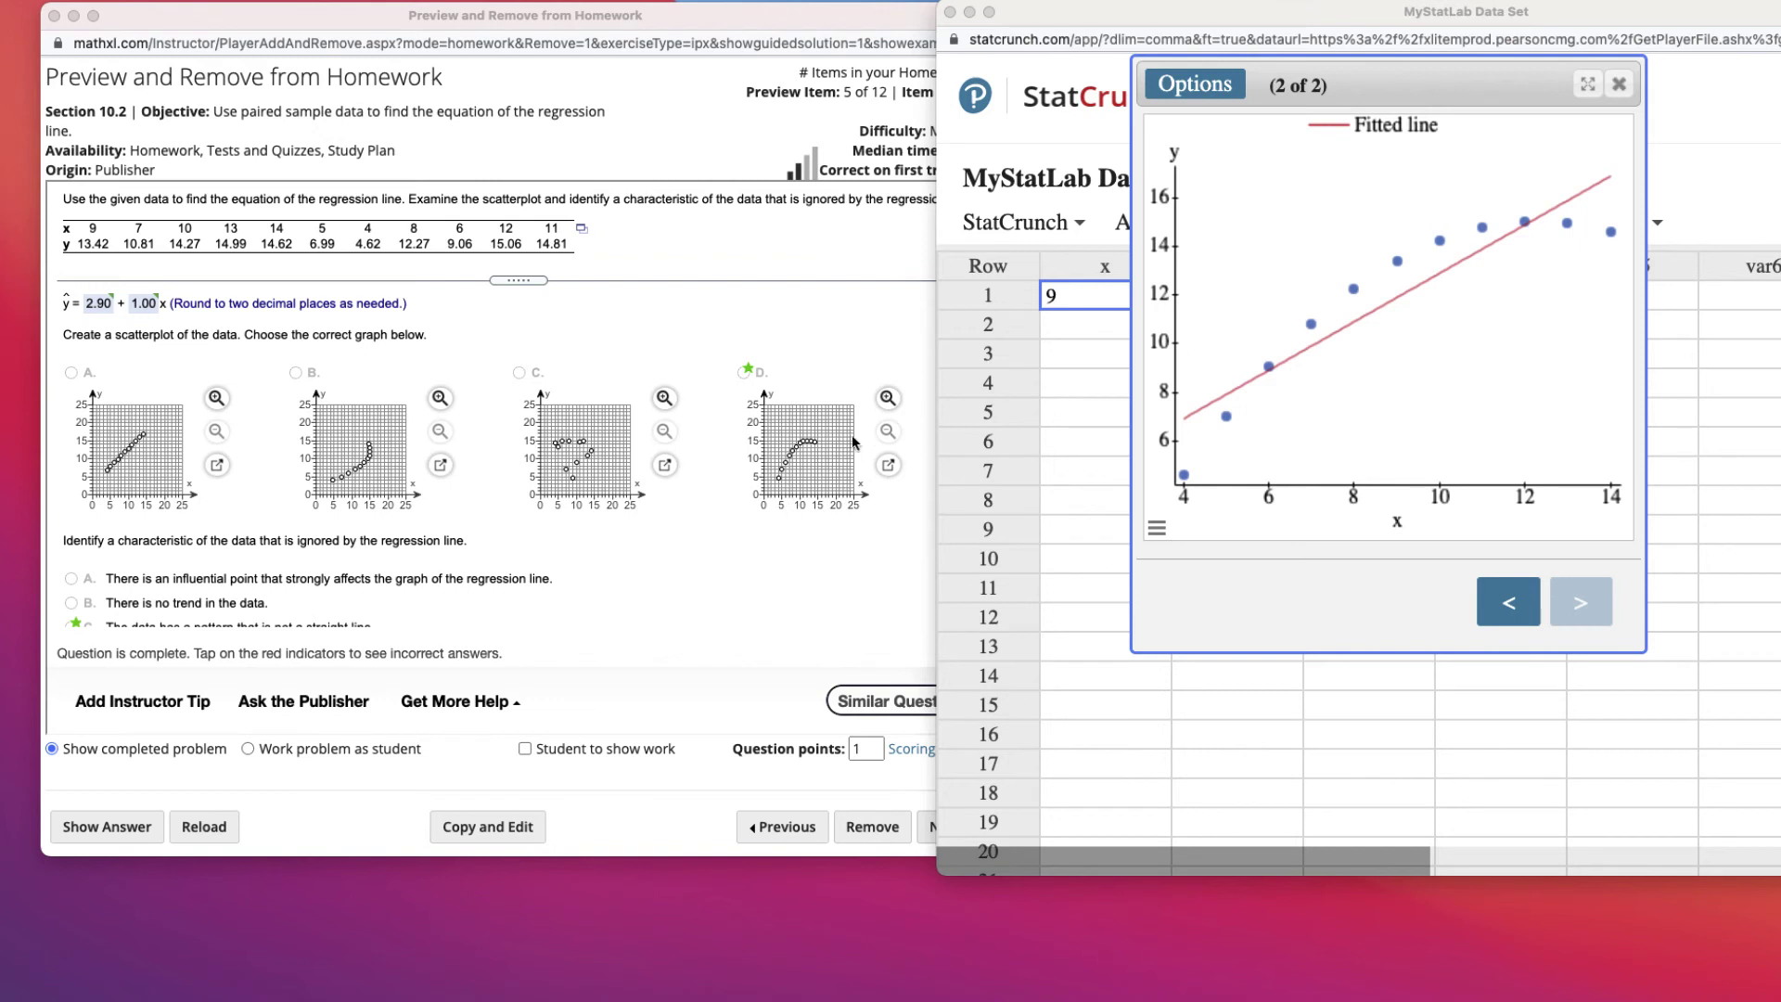
Step: Enlarge MathXL's scatterplot D and review the characteristic answer C, a non-straight-line pattern
click(888, 401)
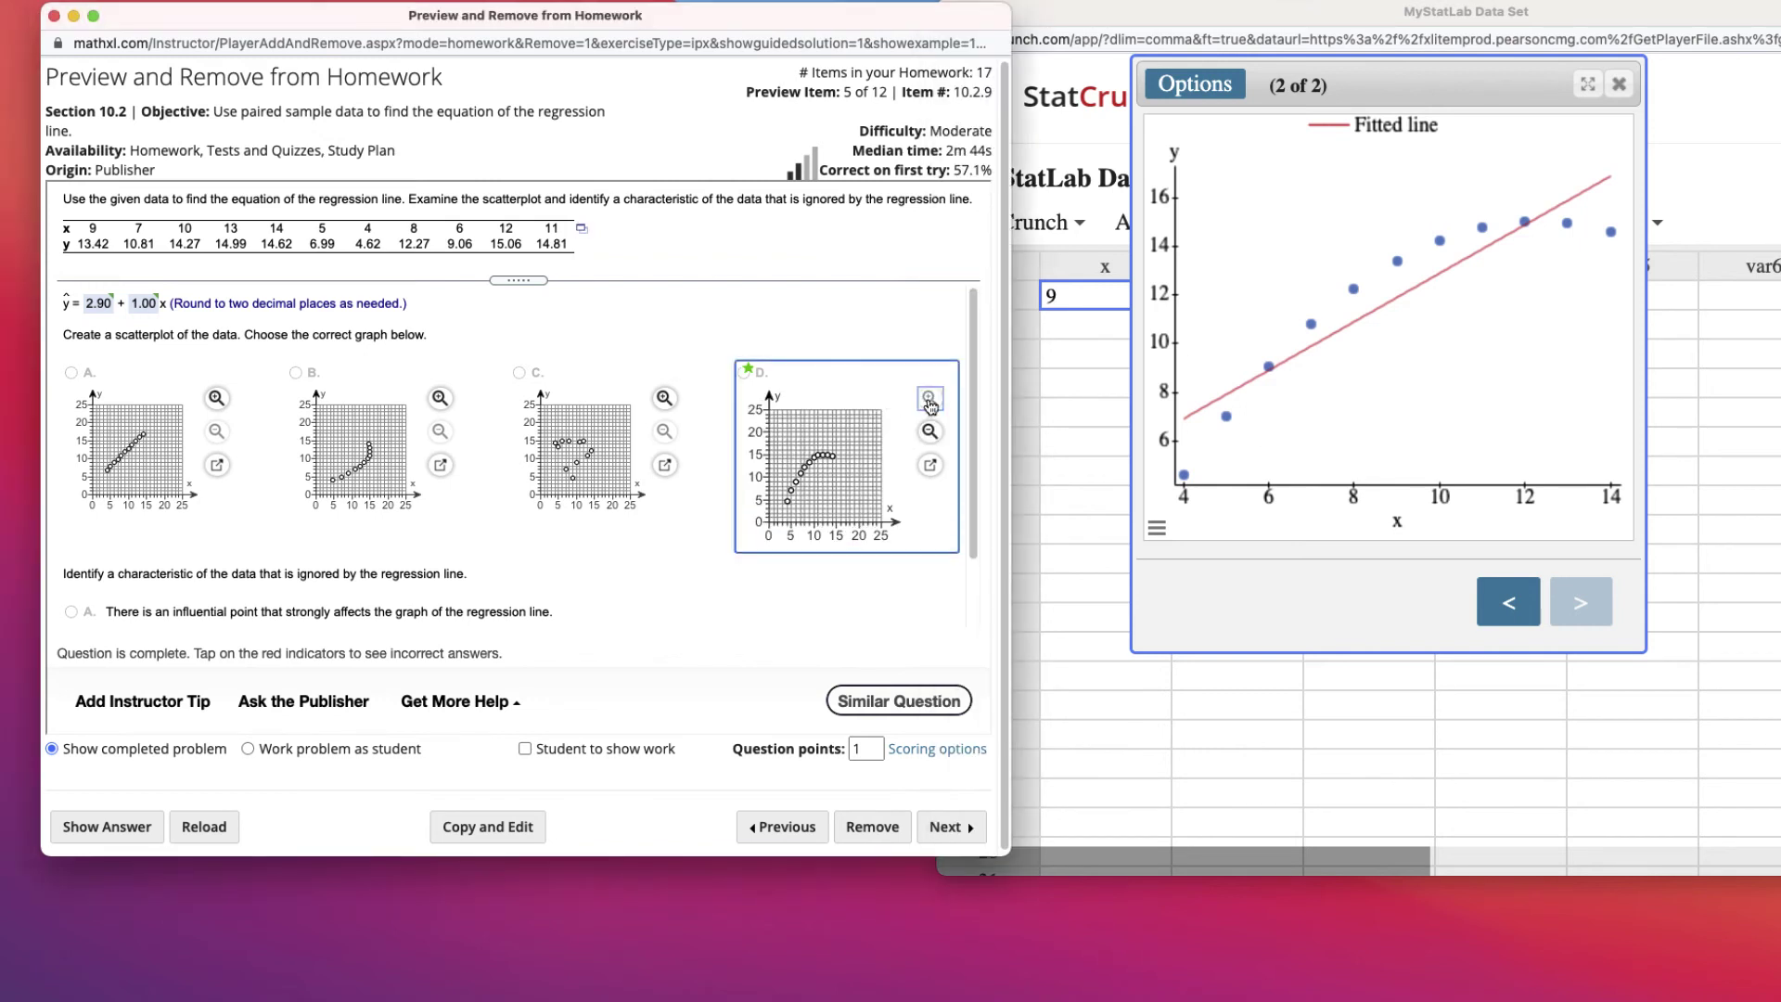
click(929, 398)
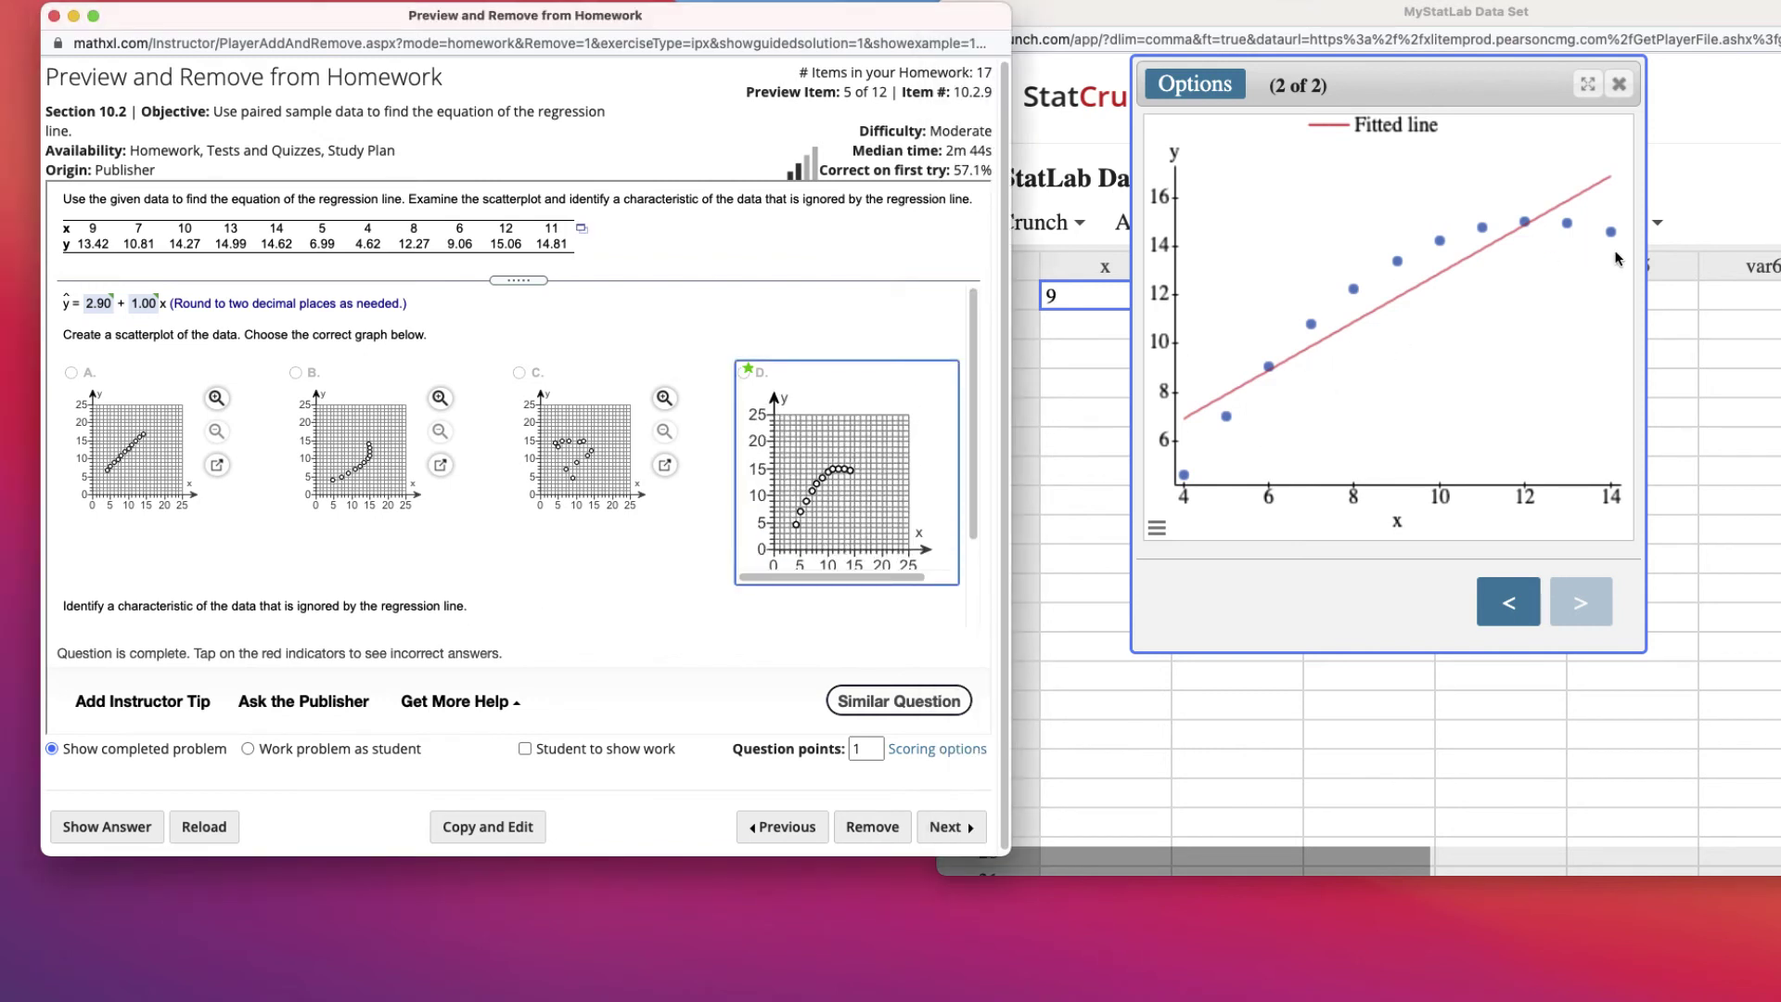
scroll(644, 466, down, 3)
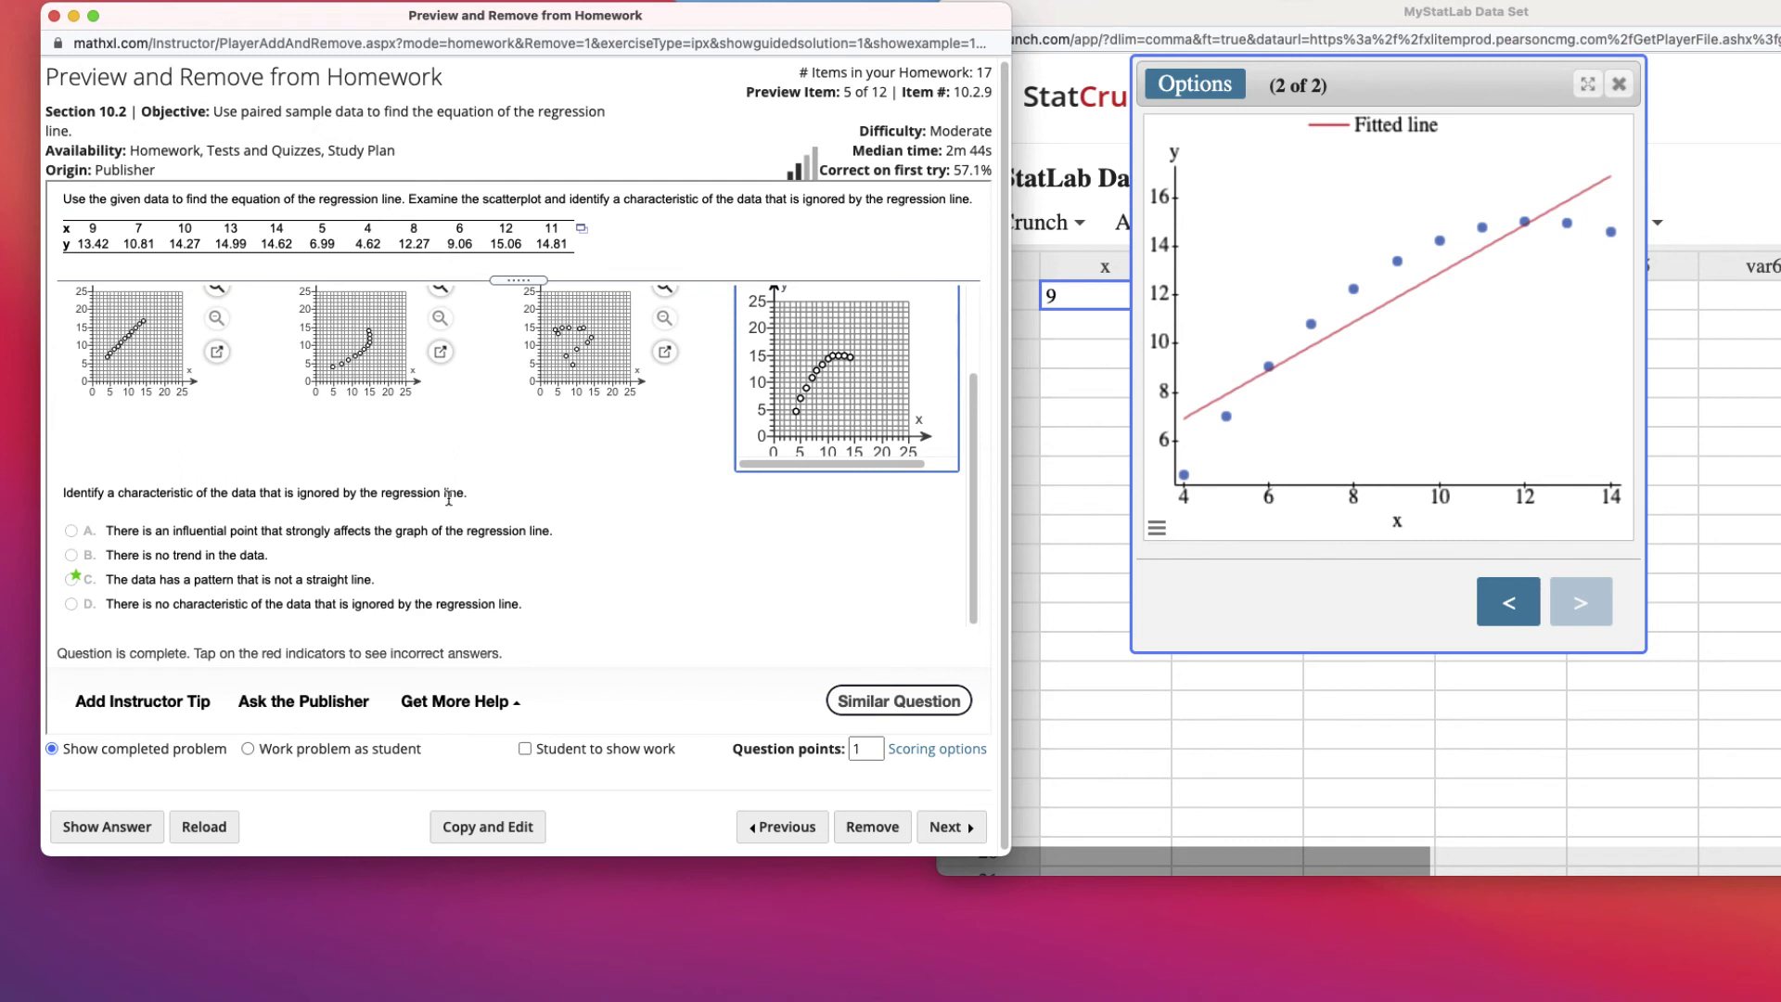
scroll(450, 499, up, 3)
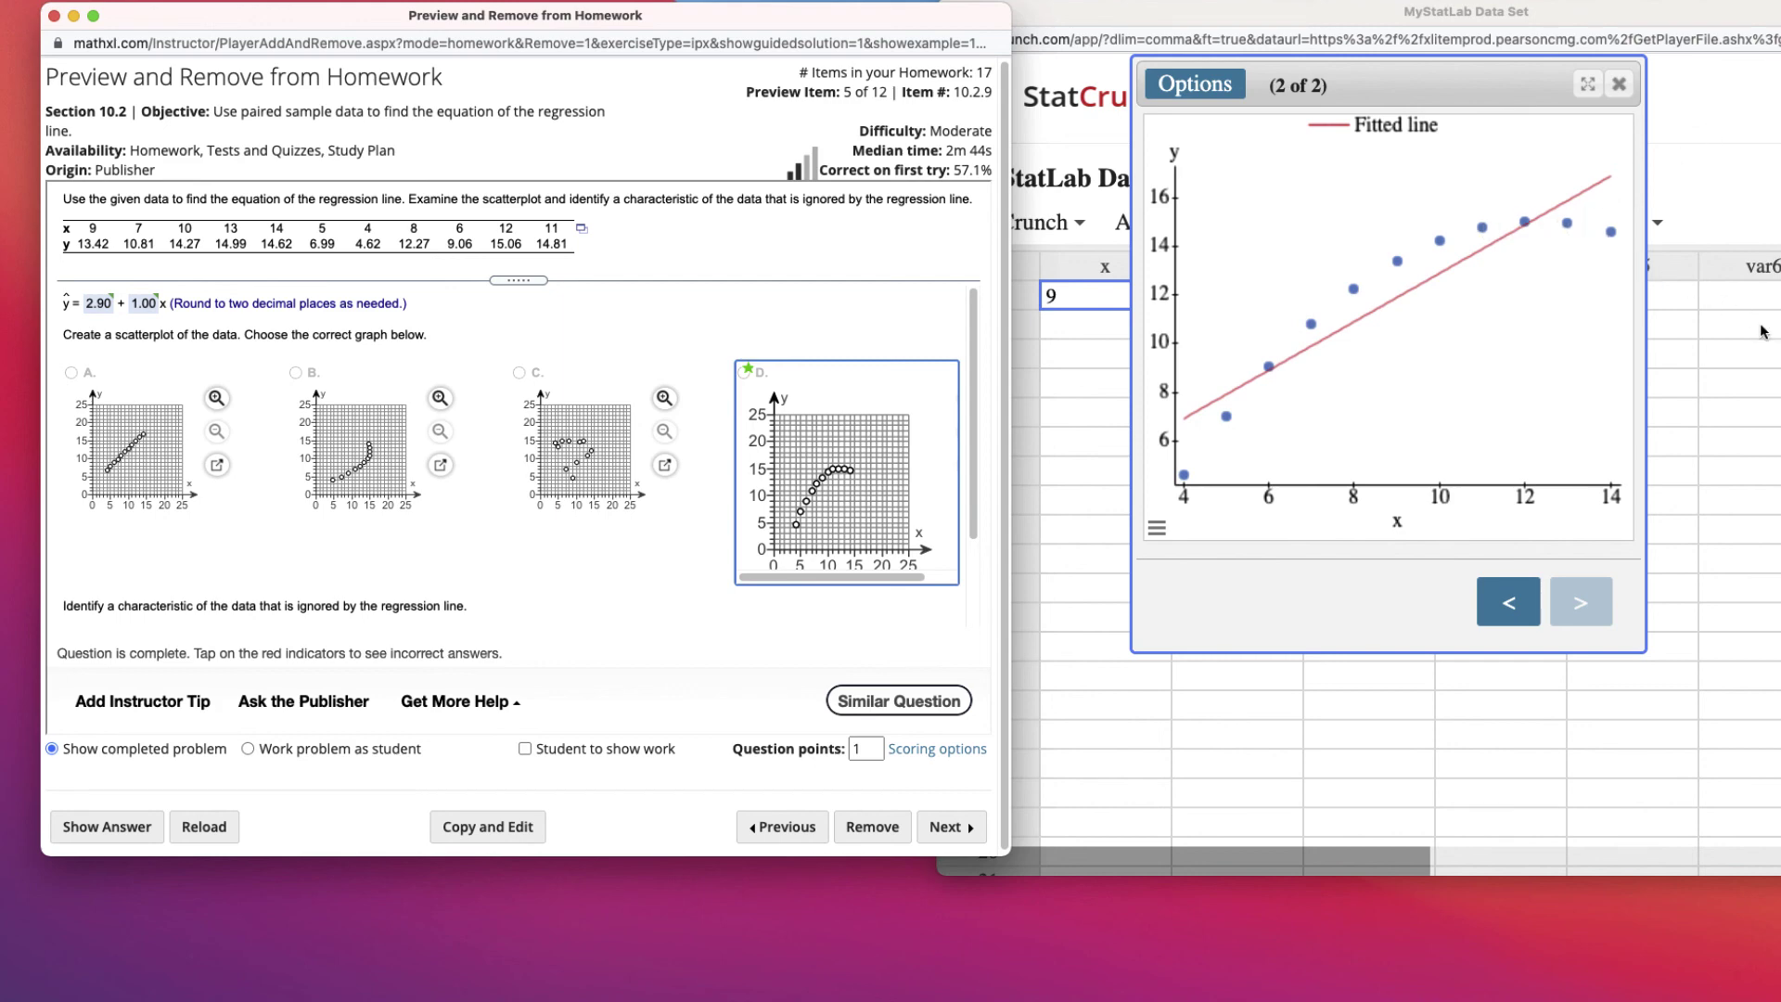
scroll(521, 583, down, 3)
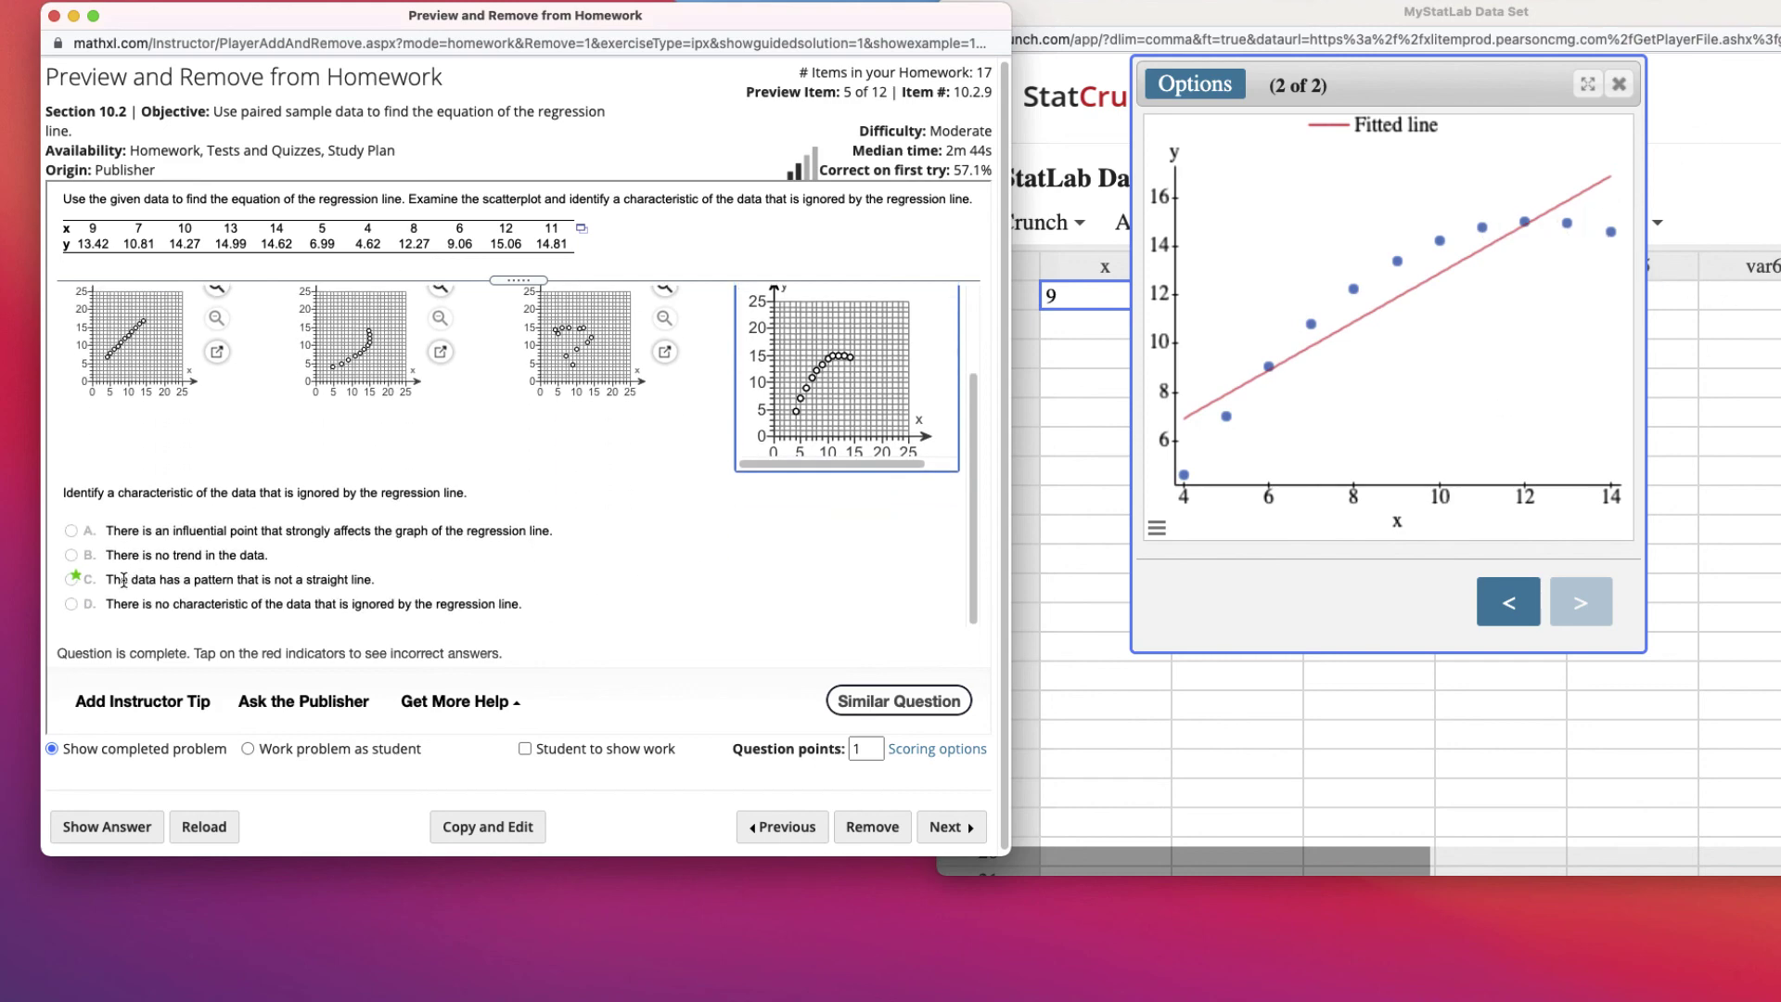